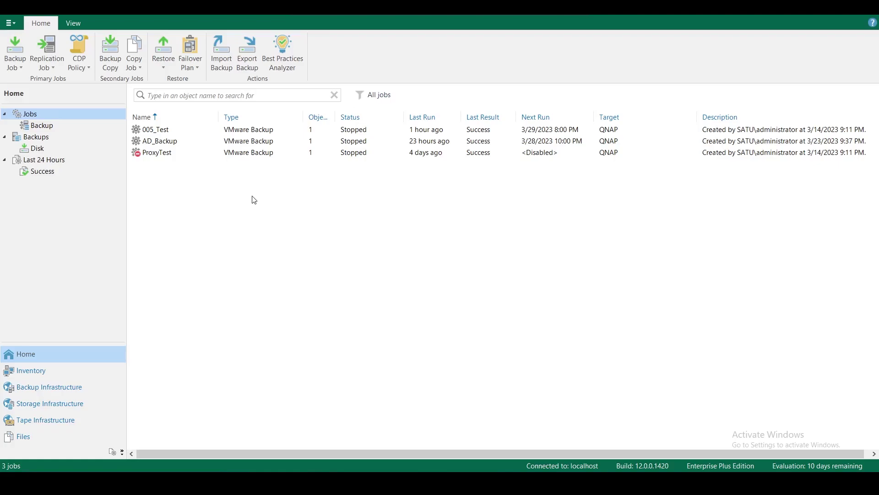
- Examine the storage vendors supported for adding a NAS filer as a file share, and exit without applying changes
right_click(278, 200)
mouse_move(318, 210)
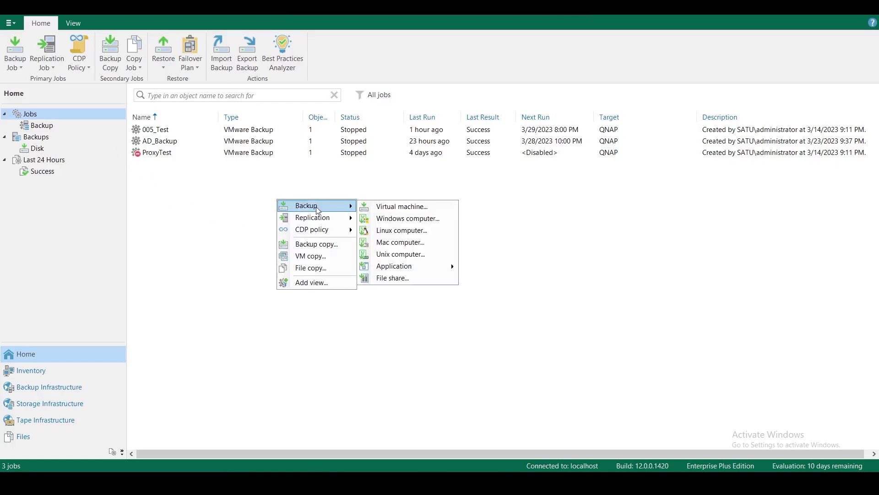
click(414, 285)
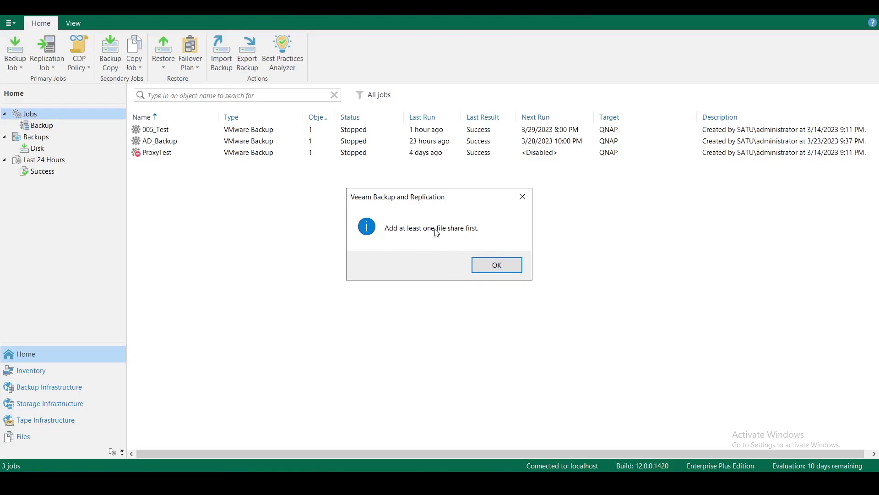
click(499, 266)
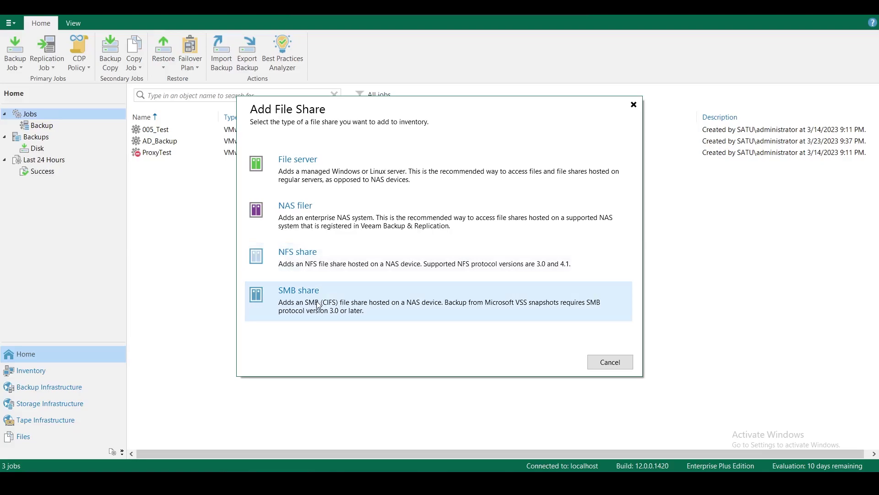
click(356, 215)
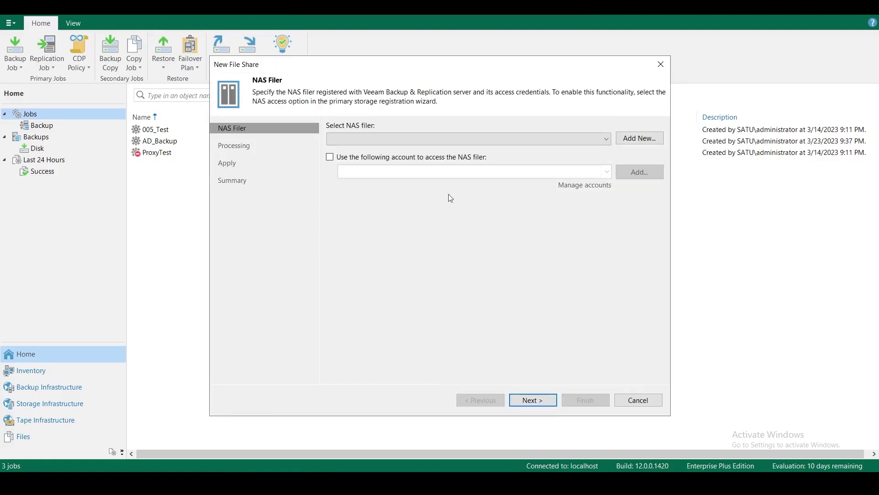
click(640, 138)
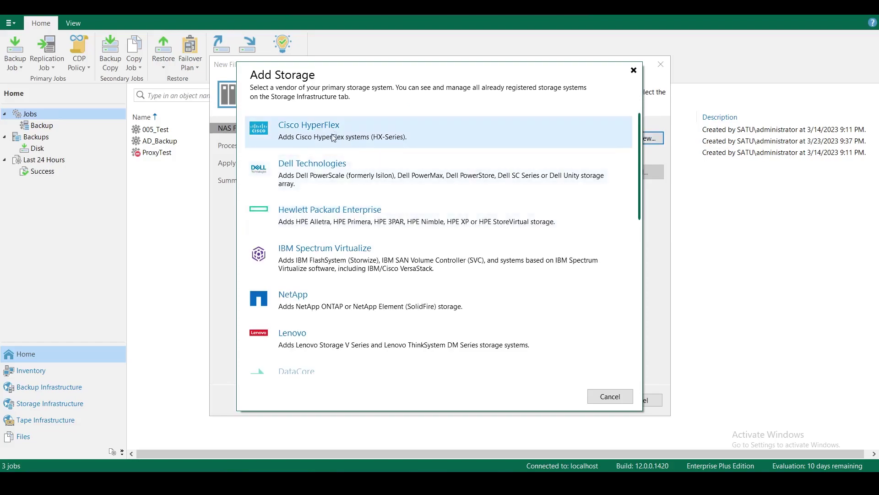
scroll(372, 238, down, 3)
scroll(373, 239, down, 5)
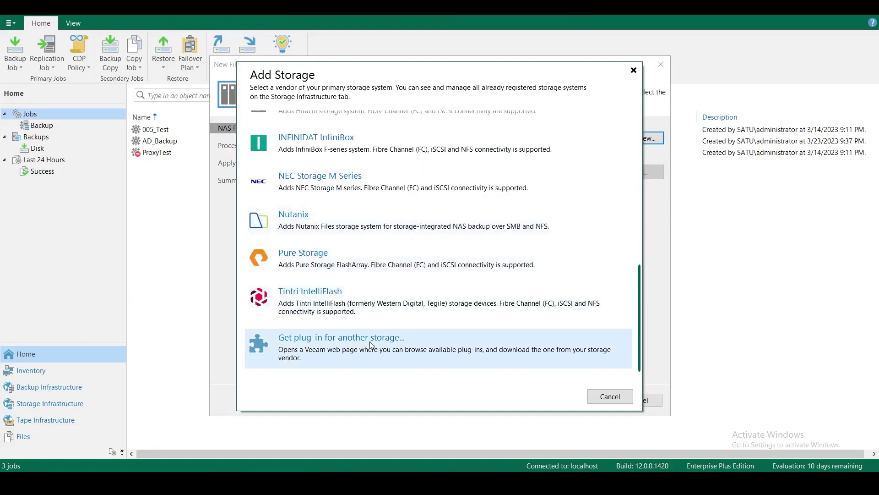
scroll(375, 338, up, 8)
click(610, 396)
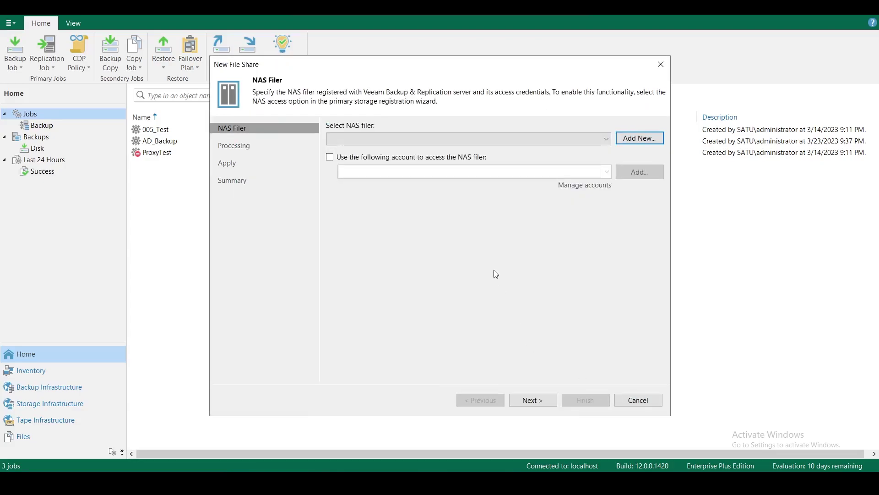
click(644, 406)
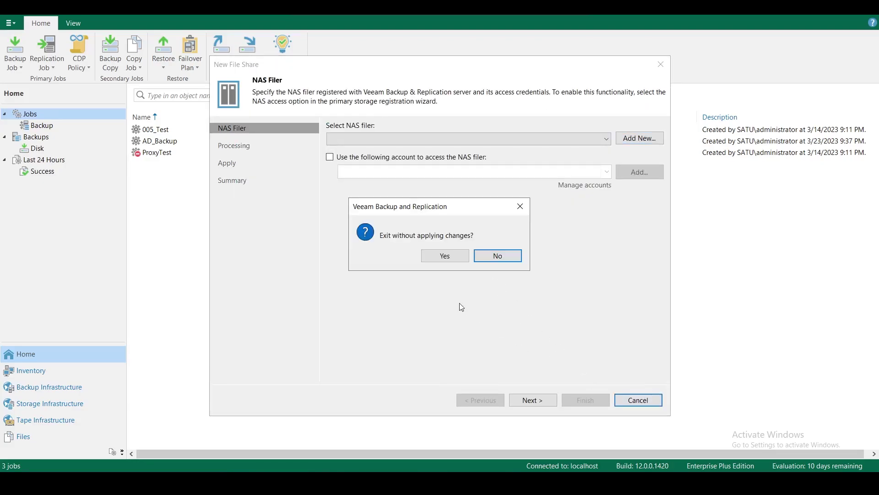
click(445, 256)
- Start a new file share backup and choose File server as the type of share to add
right_click(311, 218)
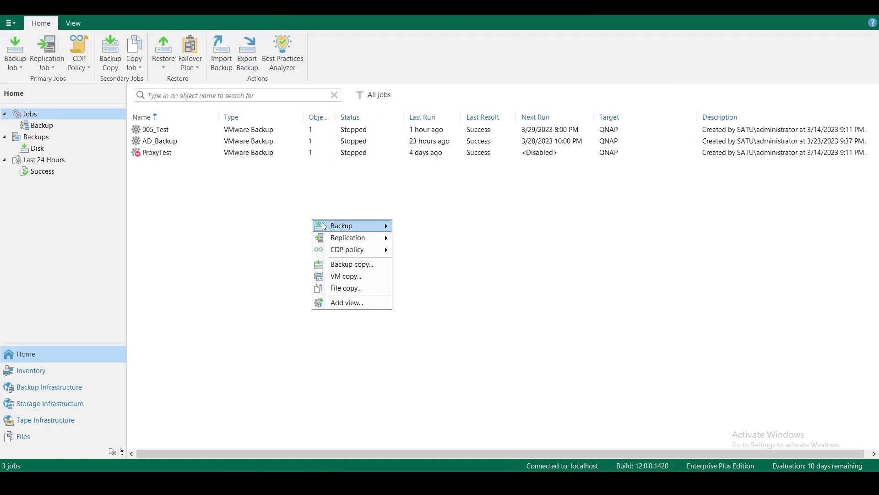
mouse_move(367, 228)
click(441, 298)
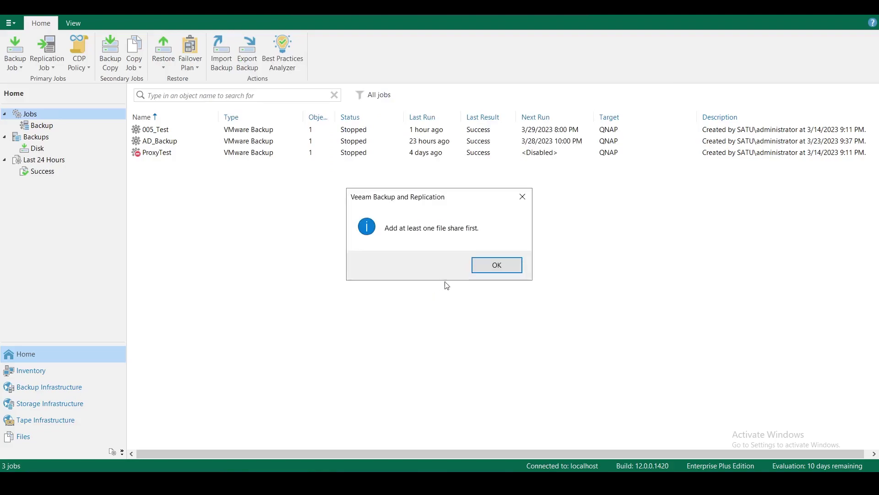
click(497, 265)
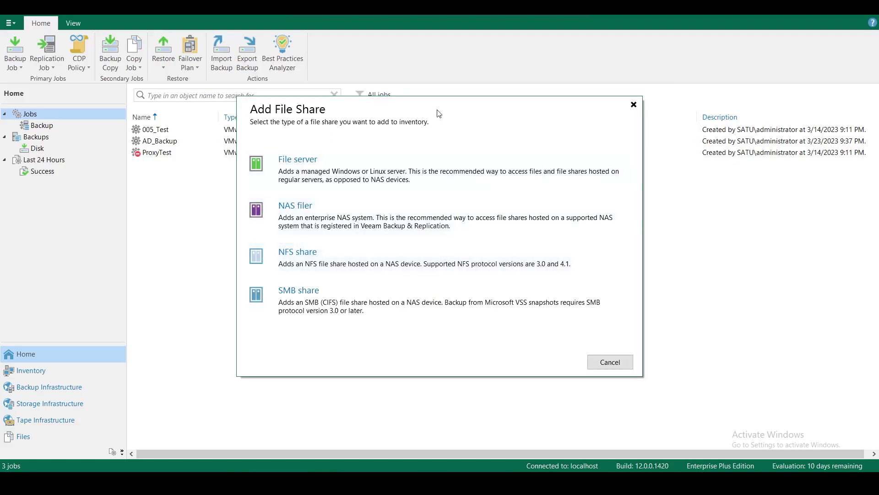
drag(430, 108, 404, 100)
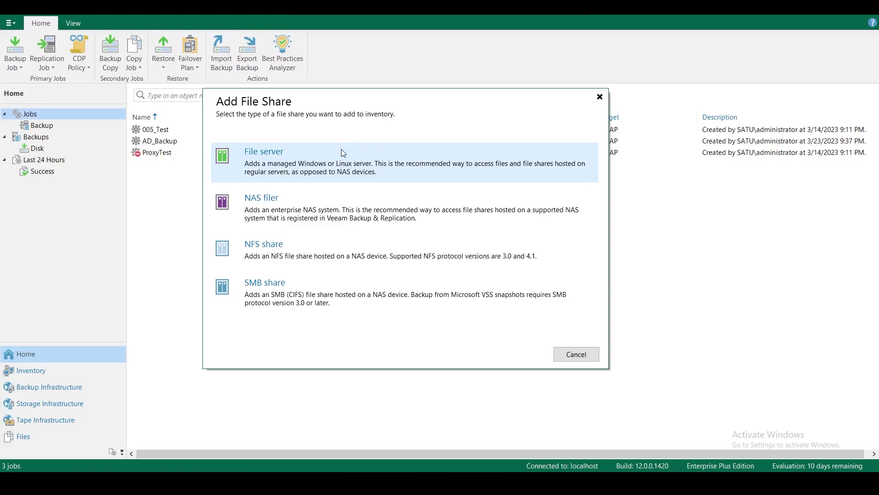
click(319, 158)
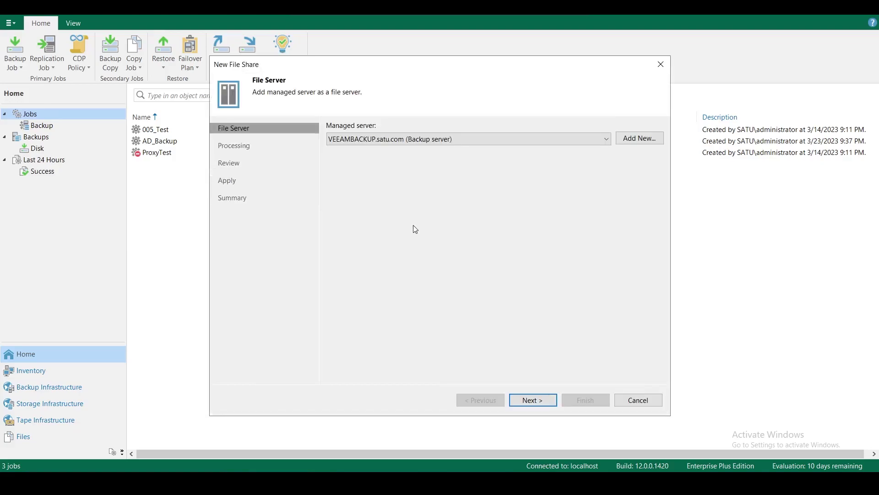
- Check the available managed servers and start adding a new Microsoft Windows server
click(607, 142)
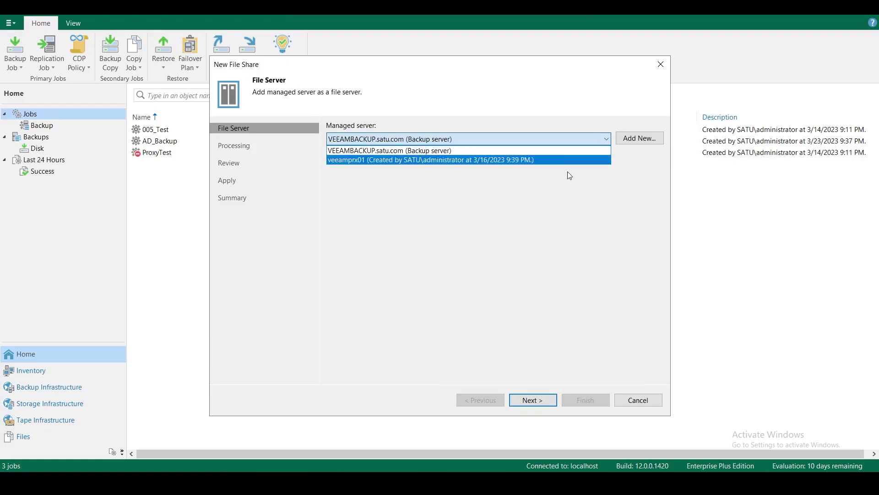
click(608, 143)
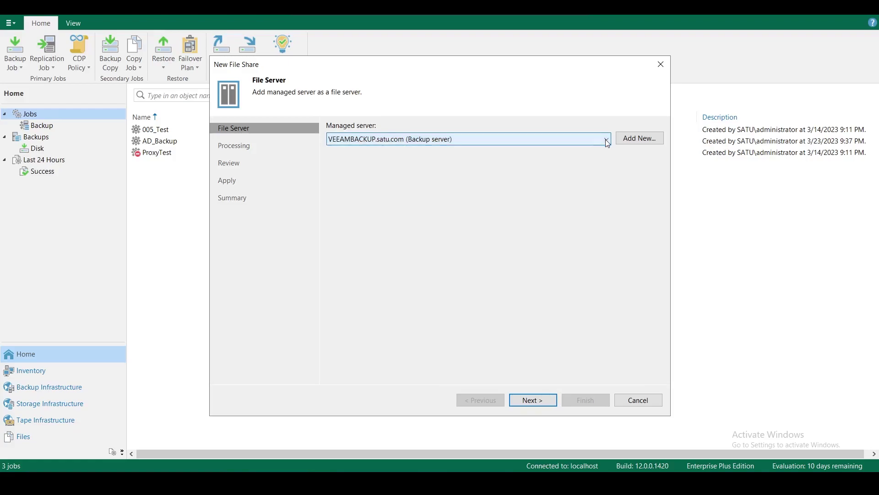
click(634, 141)
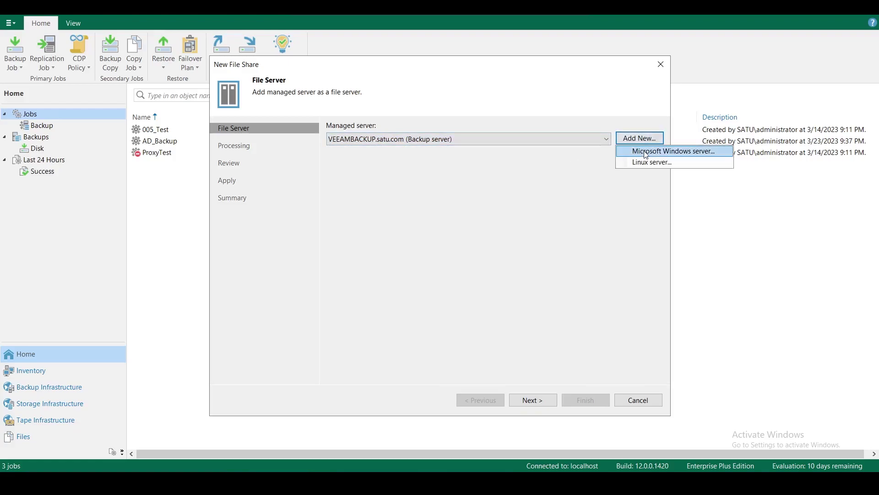
click(647, 151)
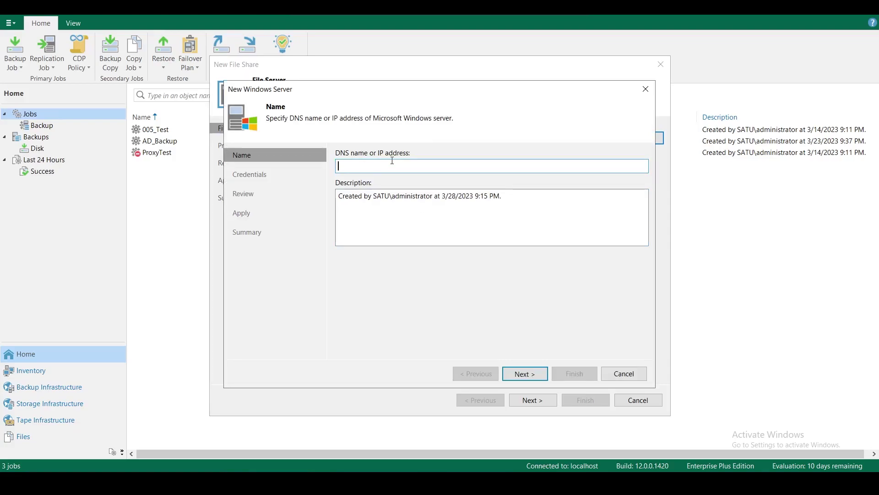
- Ping fileserver from a command prompt to check its name resolution, and close the prompt
key(super+x)
click(41, 431)
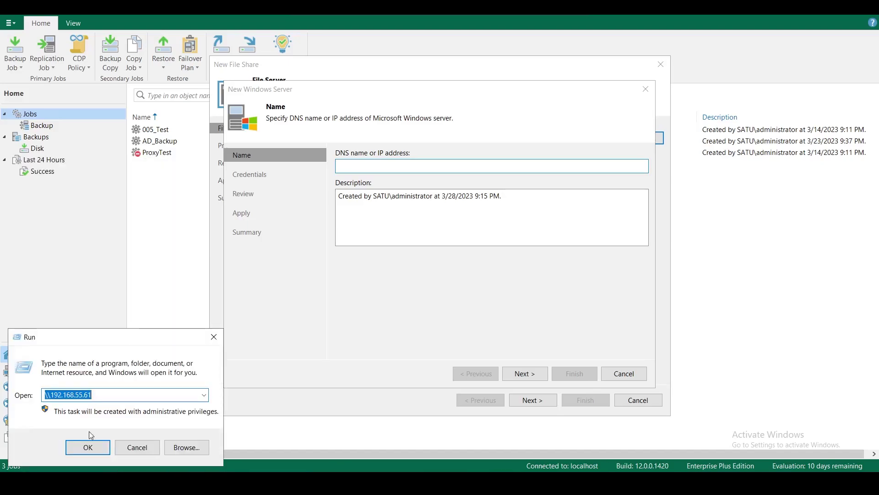
text(cmd)
key(Return)
text(ping fileserver)
key(Return)
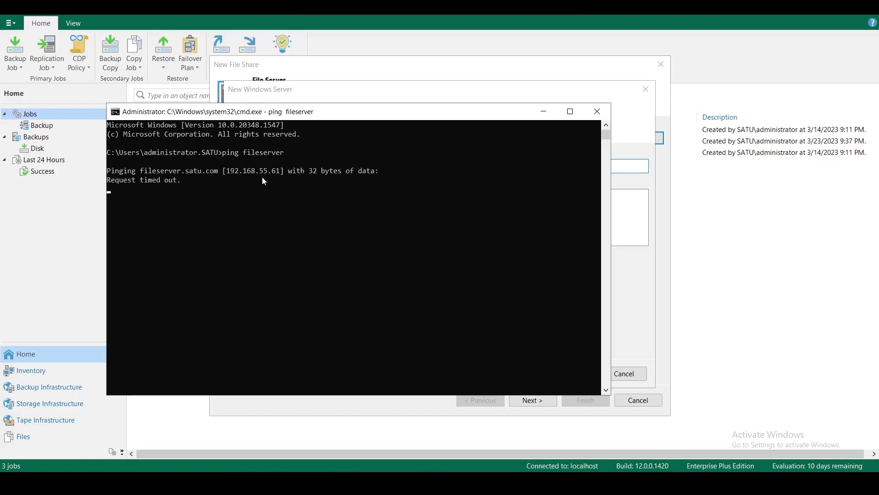
key(ctrl+c)
click(598, 111)
- Browse the network shares of fileserver, examine the Paylasim and Paylasim2 folders, and return to the server wizard
key(super+x)
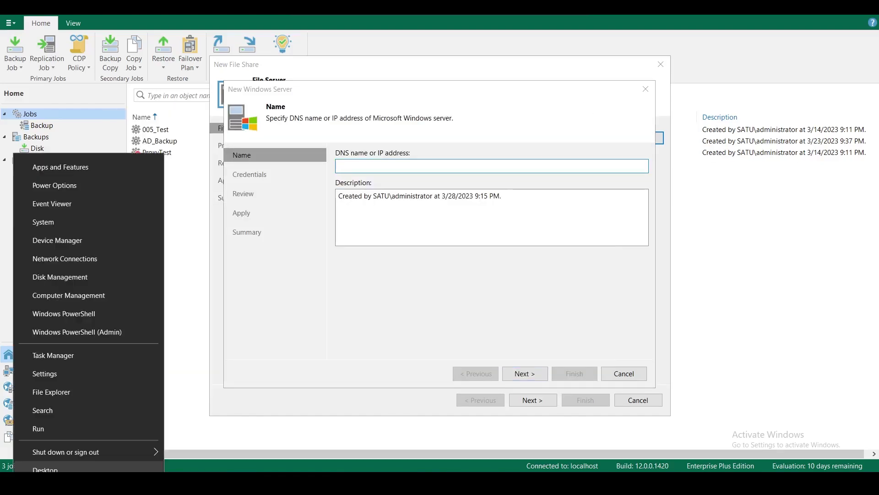
click(37, 431)
key(Return)
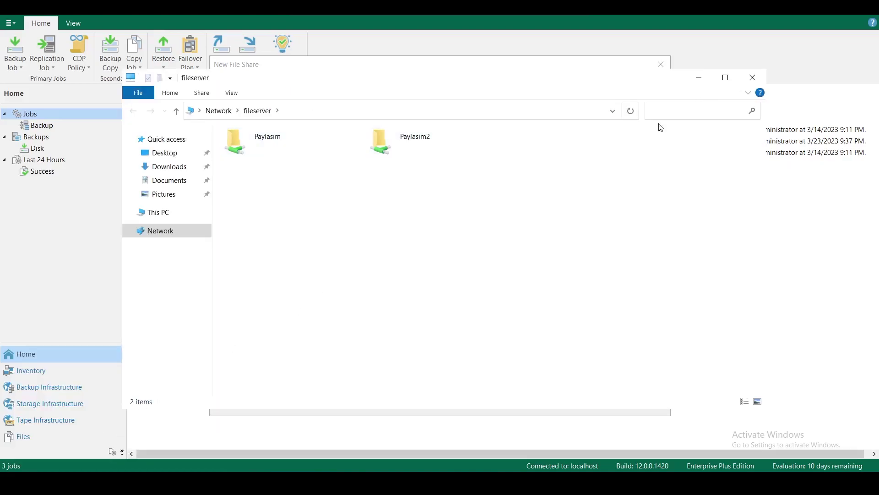
double_click(277, 149)
click(134, 112)
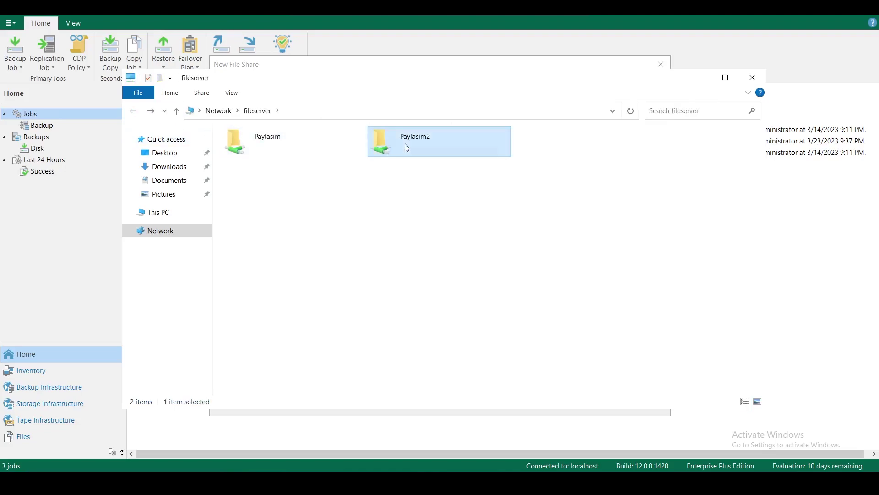
double_click(406, 145)
click(133, 111)
key(alt+Tab)
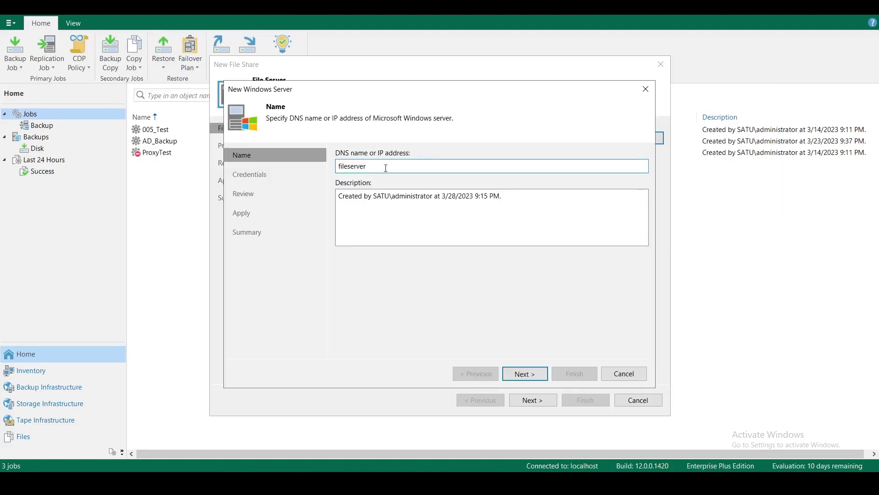
- Set the Windows server's DNS name to fileserver and continue to its credentials
double_click(373, 168)
click(370, 168)
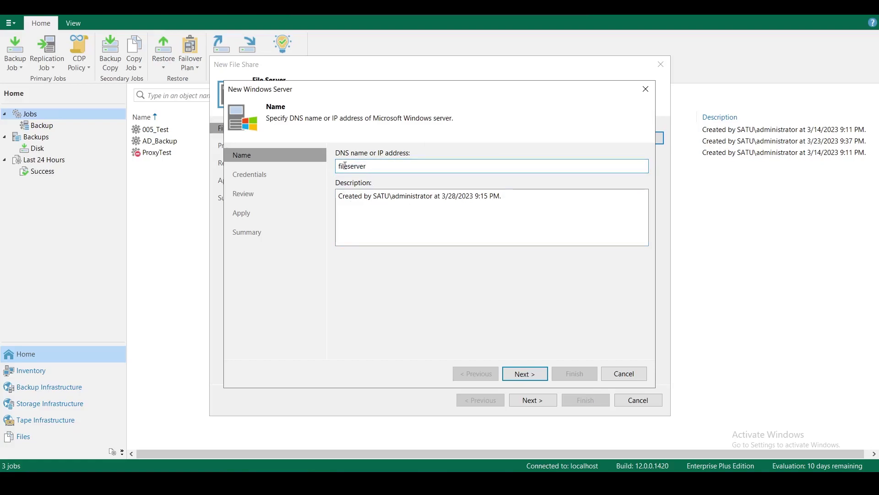
click(525, 374)
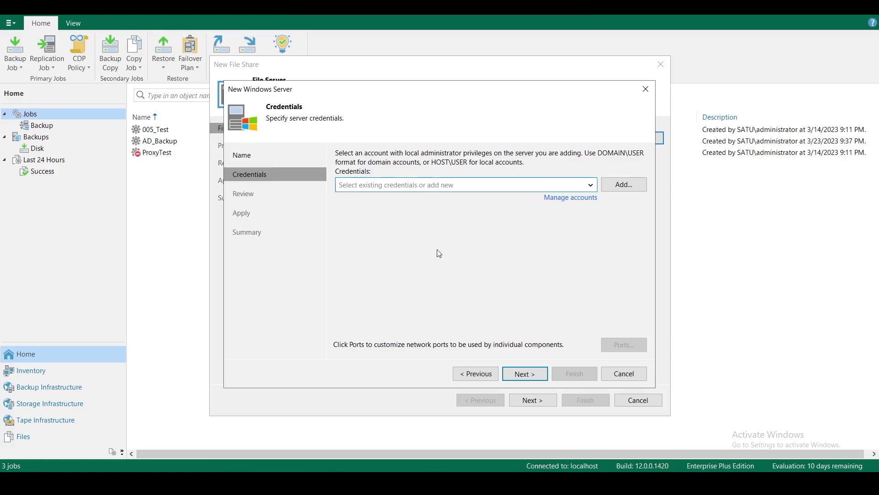
- Select the satu\administrator credentials for the server and look at its network port settings without changing them
click(590, 185)
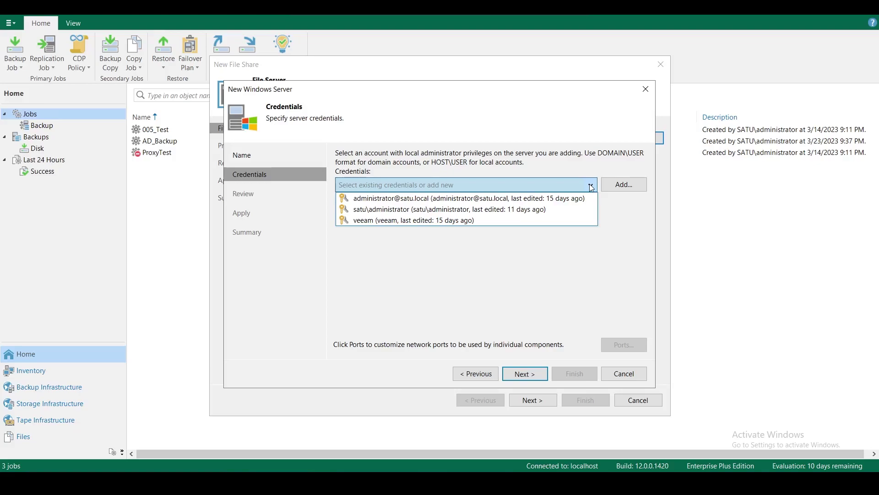
click(591, 185)
click(590, 185)
click(426, 212)
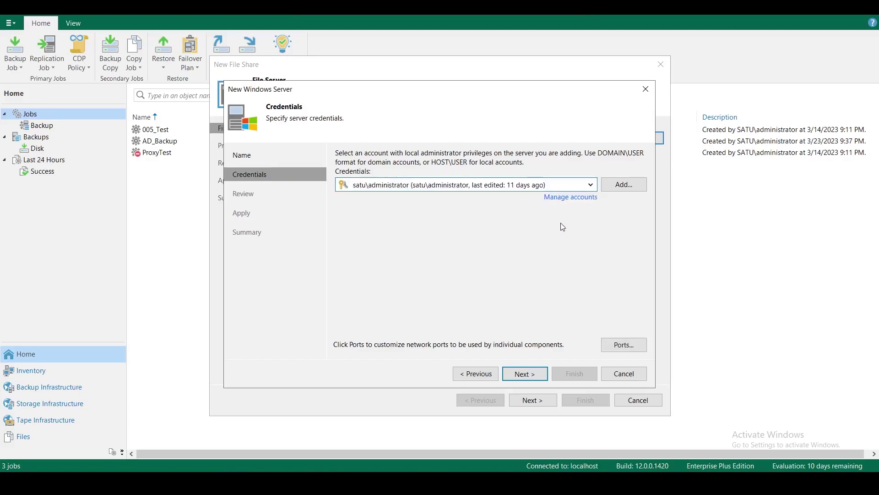
click(624, 344)
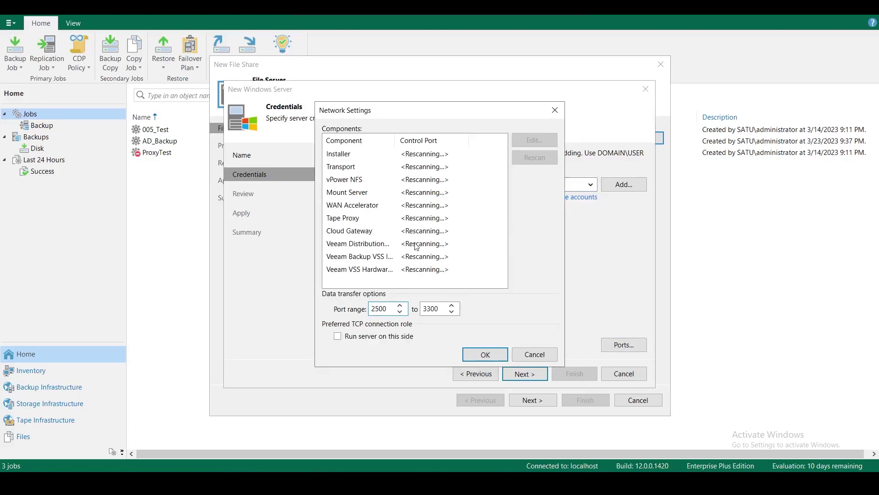
click(533, 356)
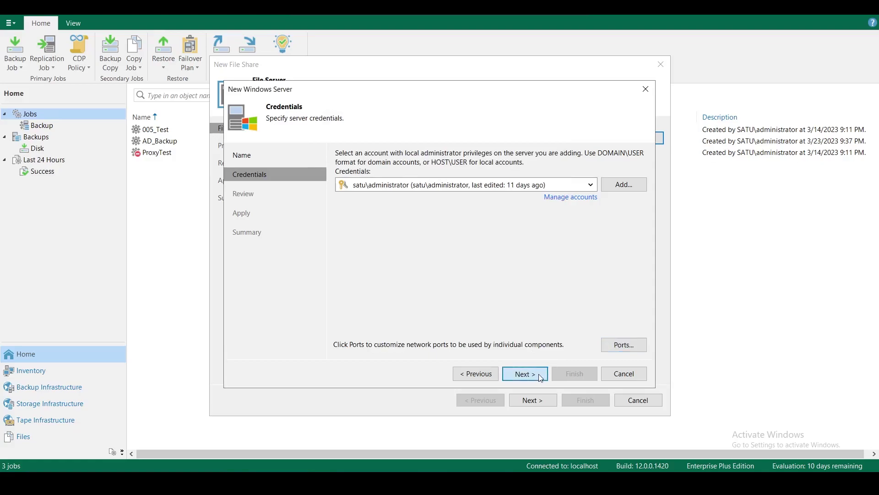
- Install the Transport component on the new Windows server, finish adding it, and continue to the file share's processing settings
click(541, 379)
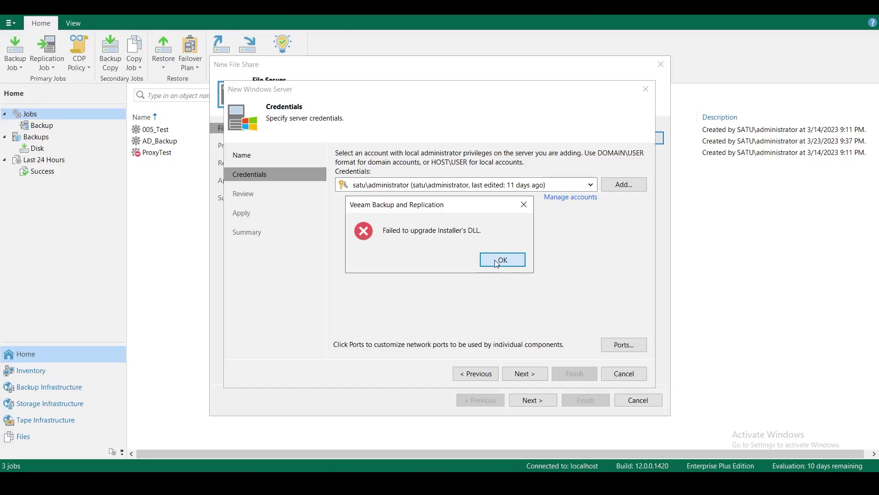
click(493, 261)
click(525, 373)
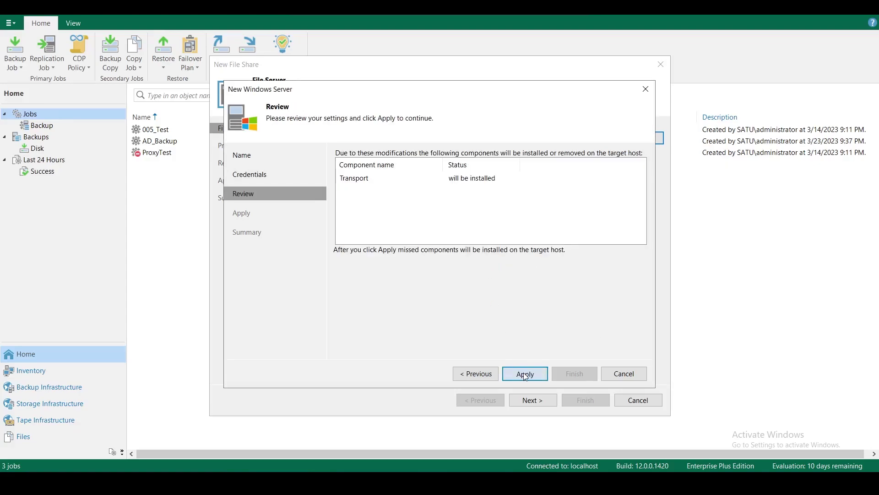
click(525, 375)
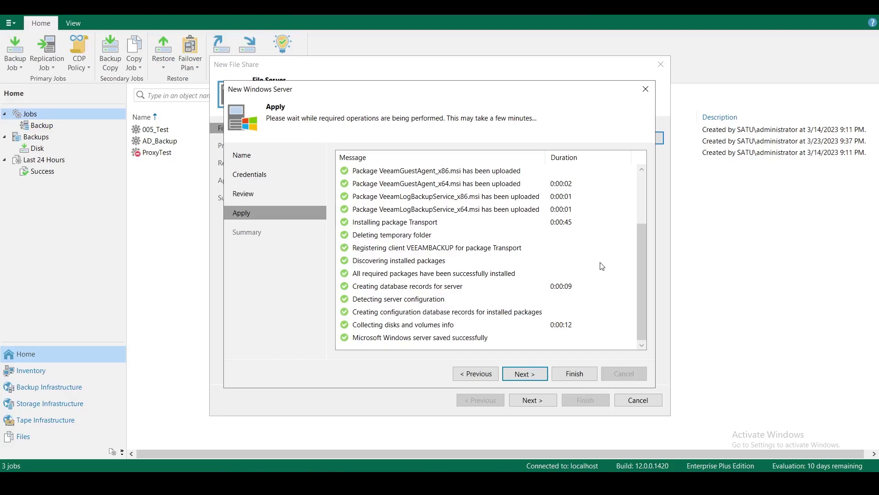
click(525, 374)
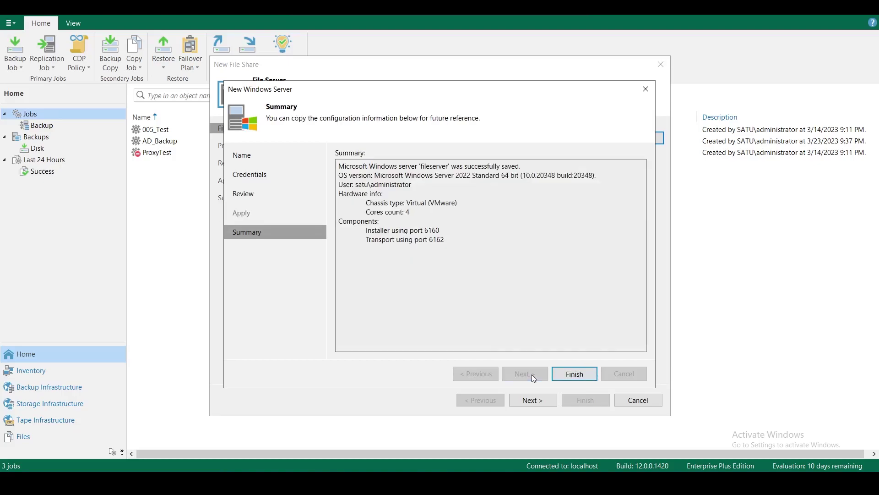
click(575, 374)
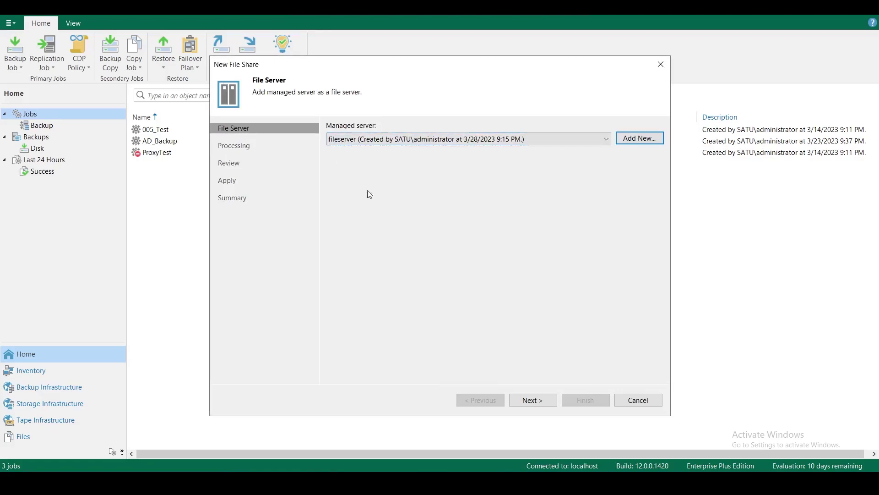
click(543, 402)
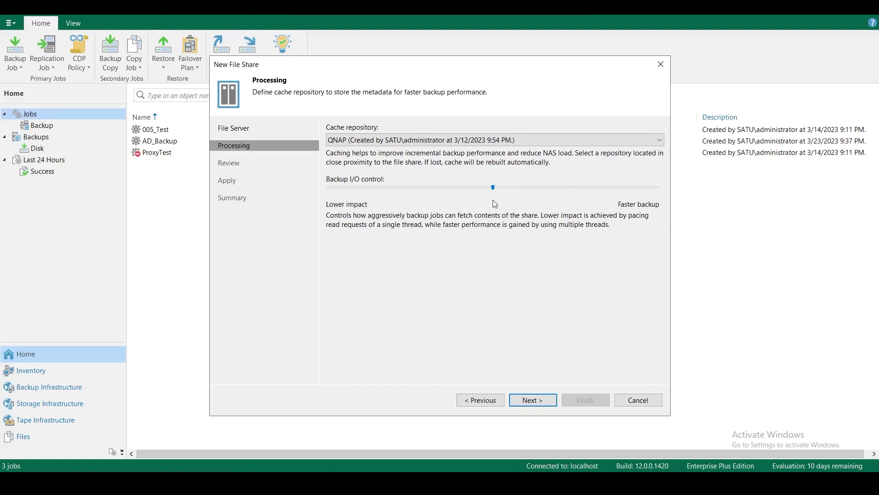
- Keep QNAP as the cache repository, install the VSS integration component on fileserver, and finish adding the file share
click(542, 401)
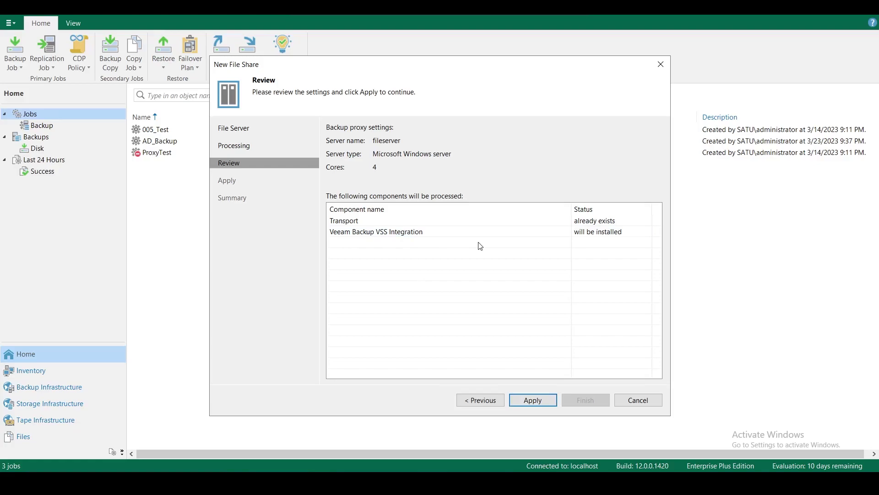
click(534, 400)
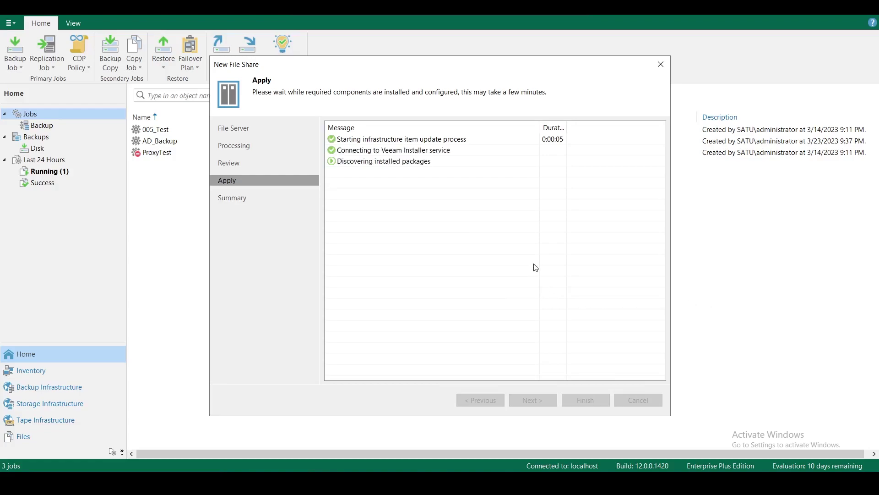
click(428, 195)
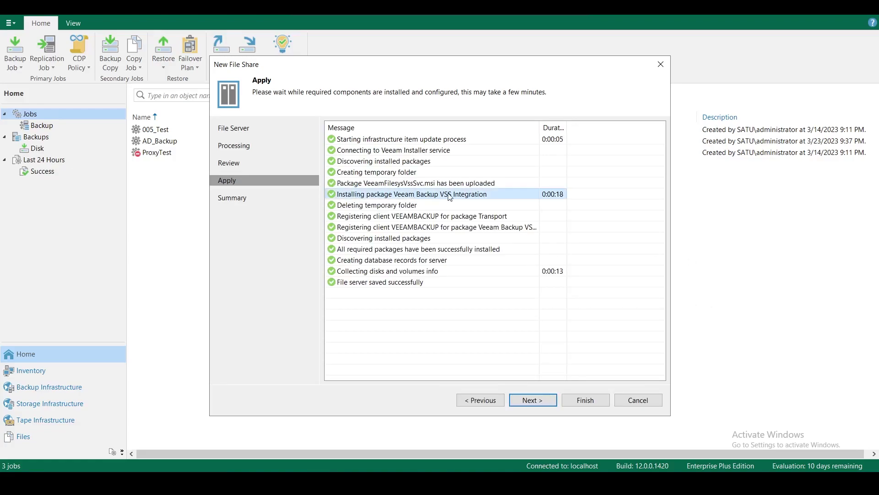
click(540, 401)
click(584, 402)
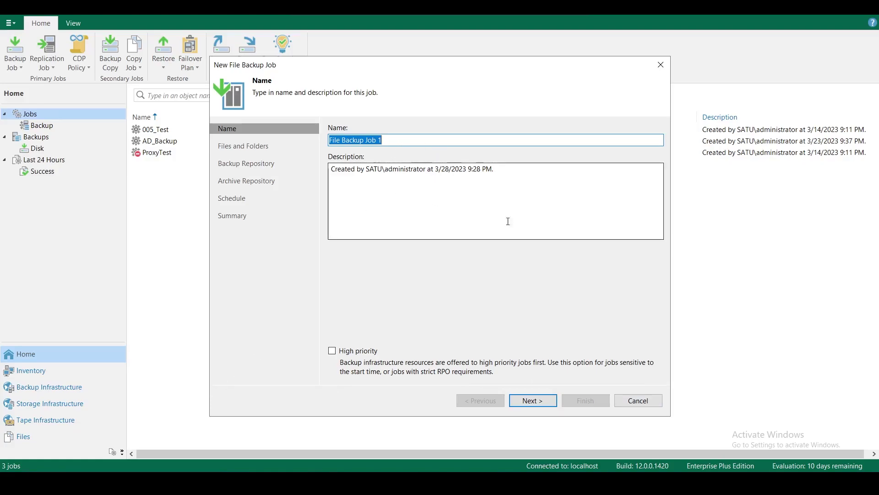
- Keep the job name File Backup Job 1, add E:\Paylasim and E:\Paylasim2 from fileserver, and continue to the backup repository
drag(406, 139, 377, 139)
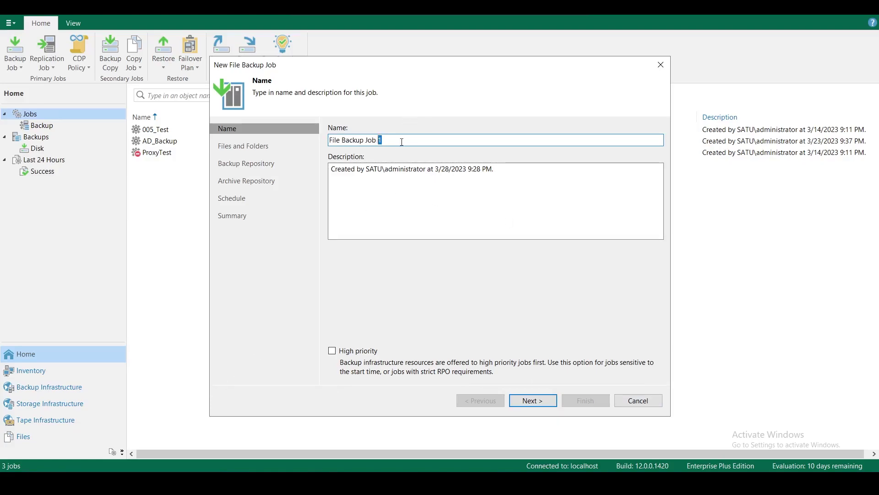
click(533, 400)
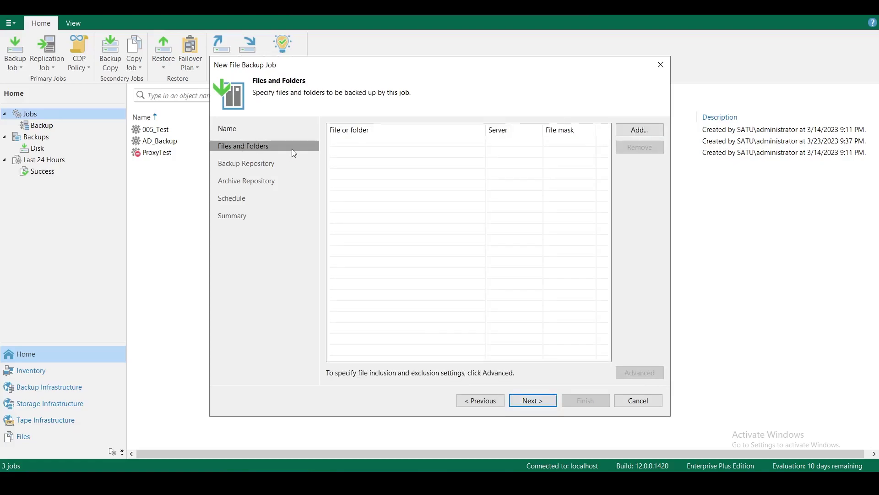
click(634, 130)
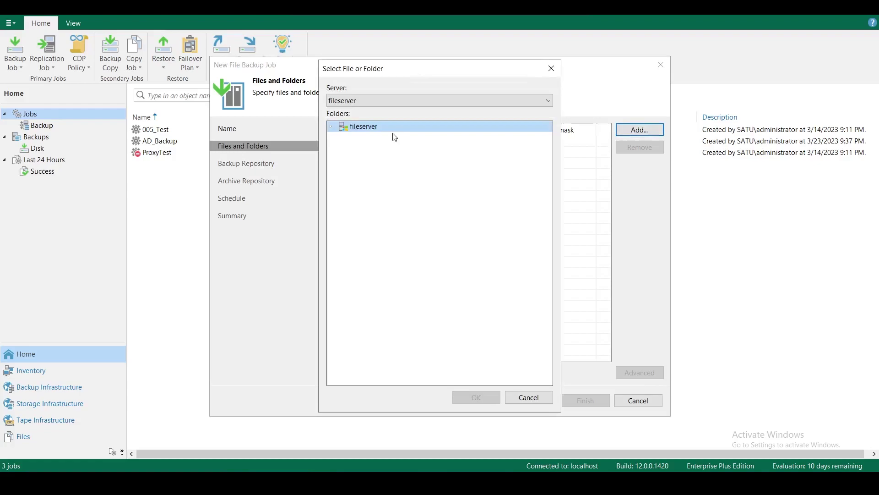
click(331, 129)
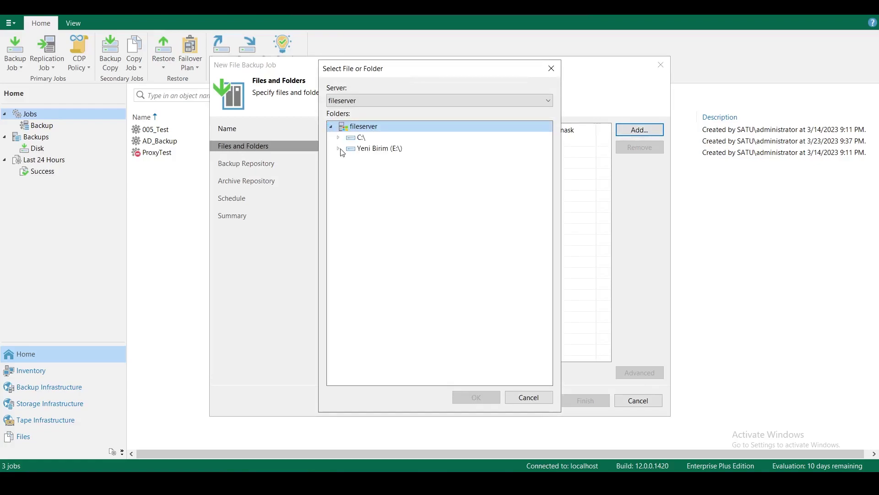
click(339, 149)
click(380, 176)
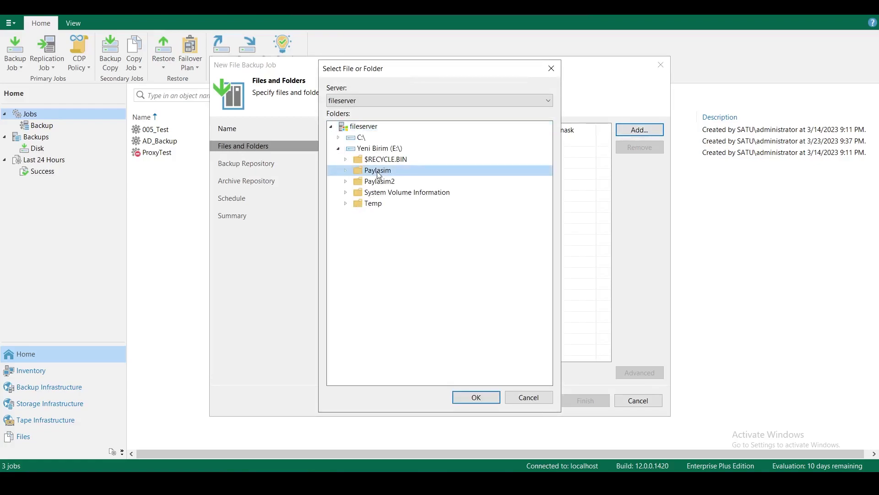
ctrl+click(379, 180)
click(474, 397)
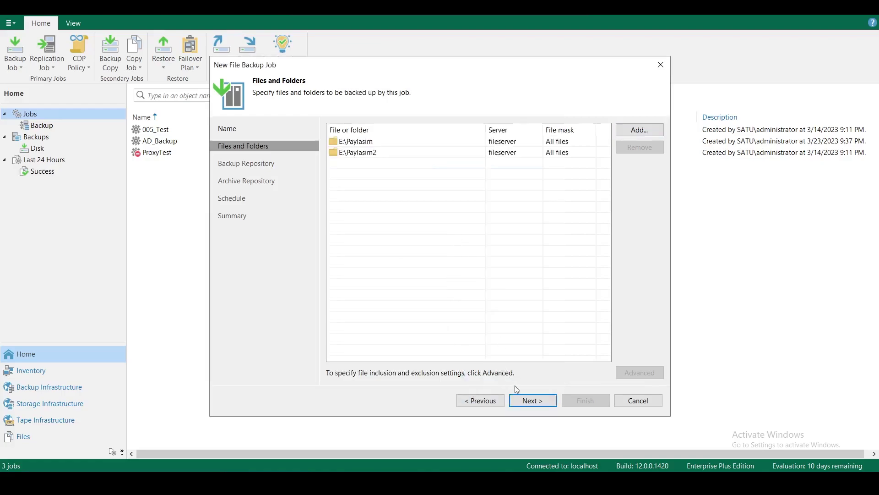
click(545, 400)
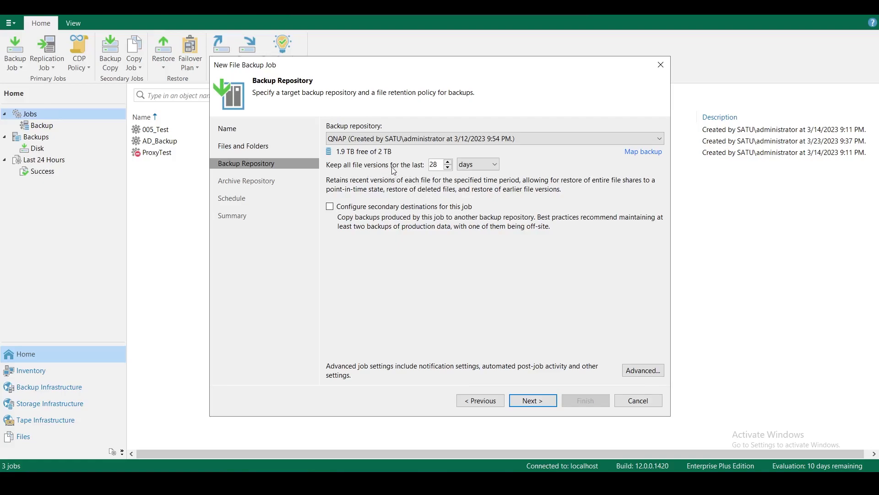
- Examine the job's retention, secondary destination, file version, ACL handling and storage options, leaving all file versions kept
double_click(440, 165)
click(331, 207)
click(330, 207)
click(653, 373)
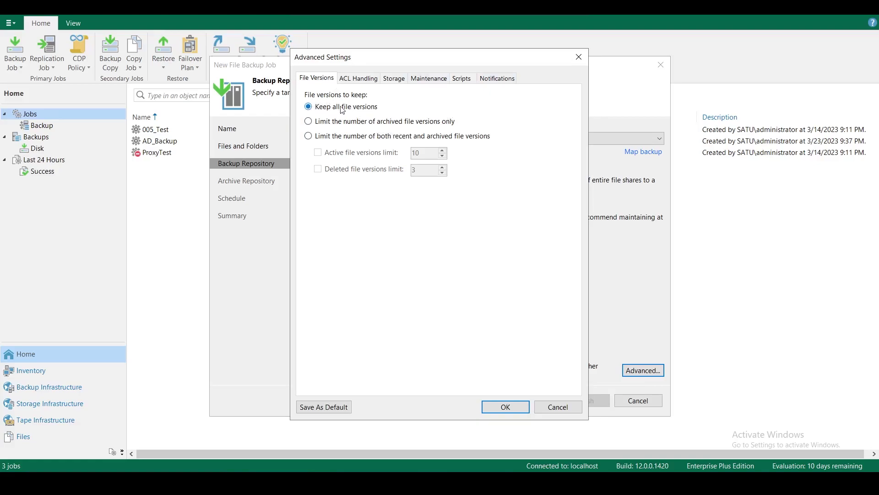
click(308, 122)
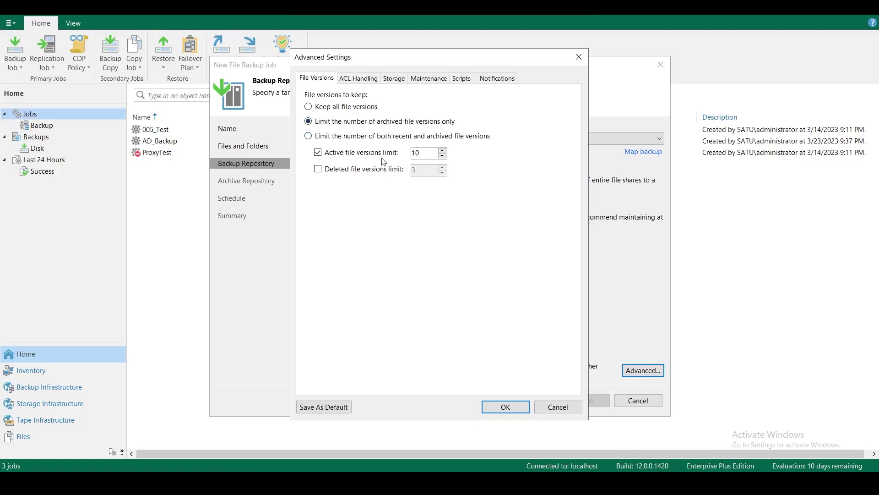
click(375, 137)
click(309, 107)
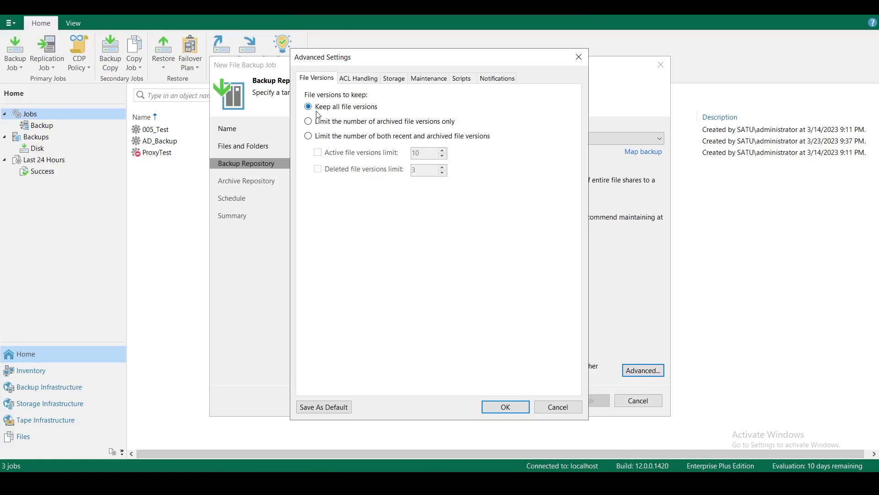
click(357, 79)
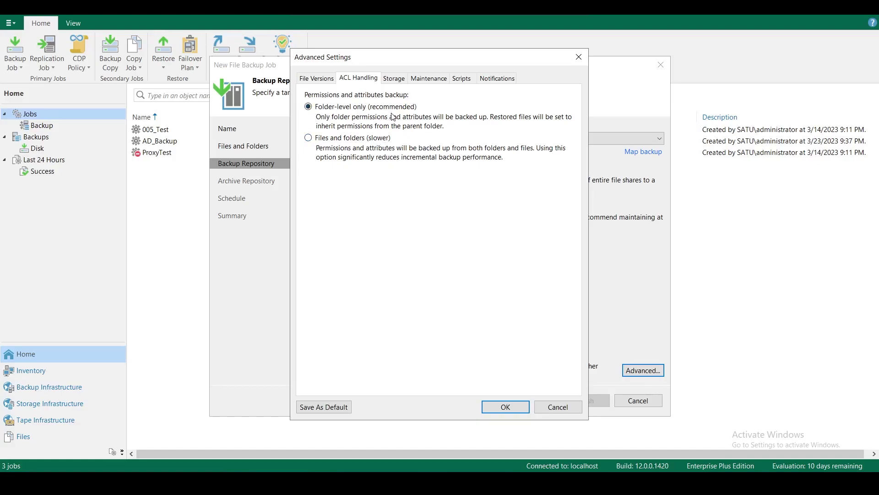
key(ctrl+Tab)
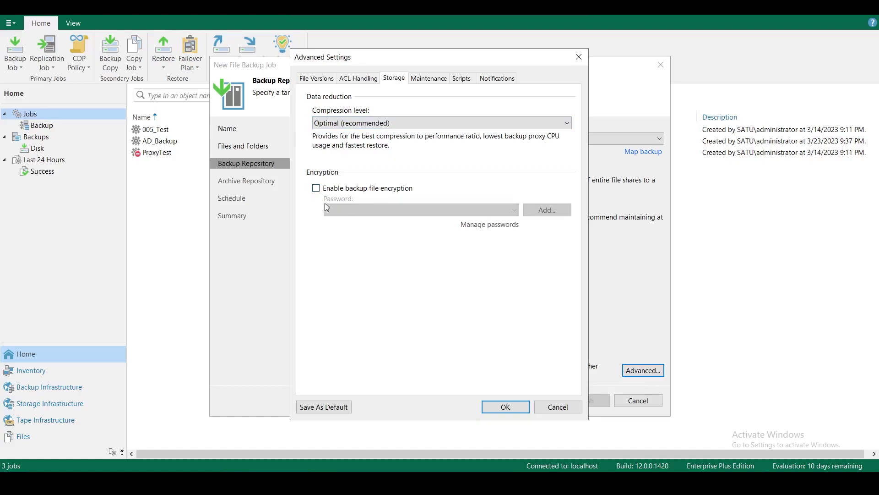
- Enable the backup files health check for the job, scheduled monthly on the last Friday
click(428, 81)
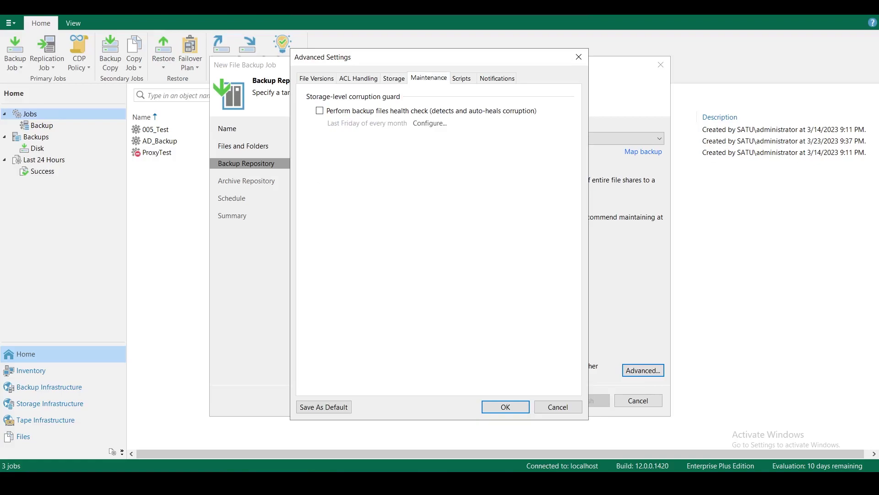
click(319, 110)
drag(372, 65, 380, 81)
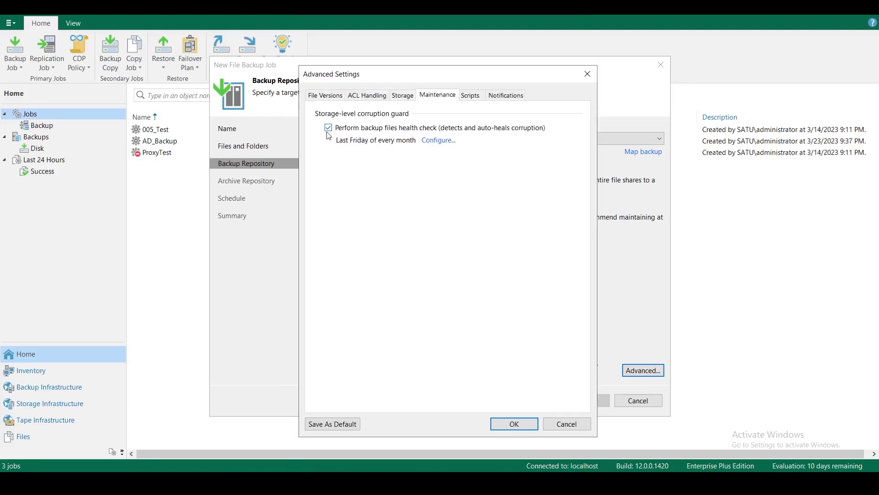
click(329, 129)
click(331, 130)
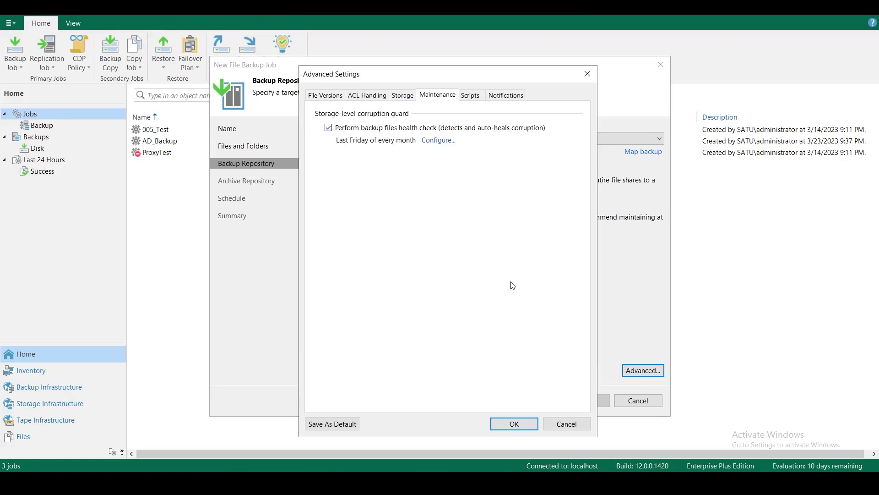
click(437, 142)
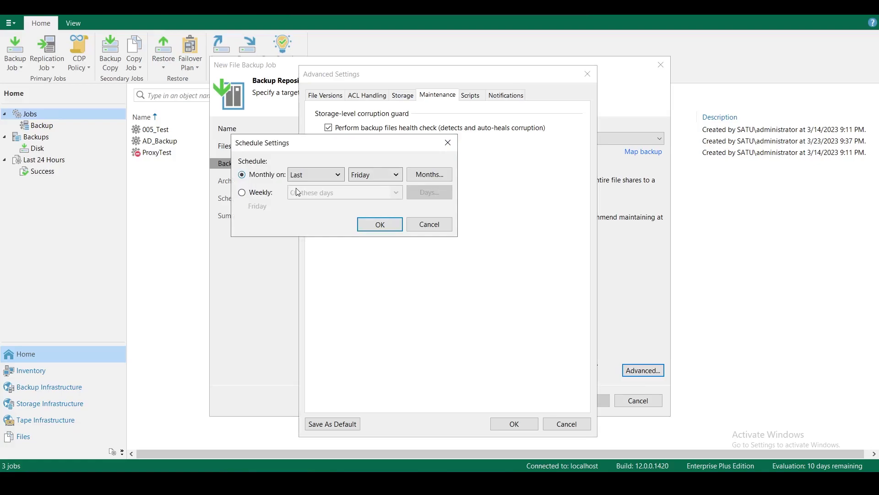
click(401, 175)
click(401, 177)
key(Return)
- Look over the script and notification options, accept the advanced settings, and continue to the archive repository settings
click(471, 95)
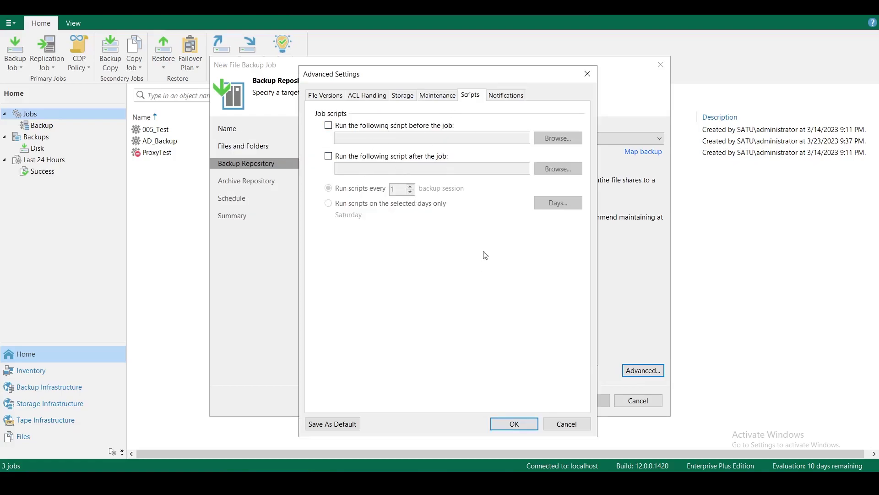
click(506, 96)
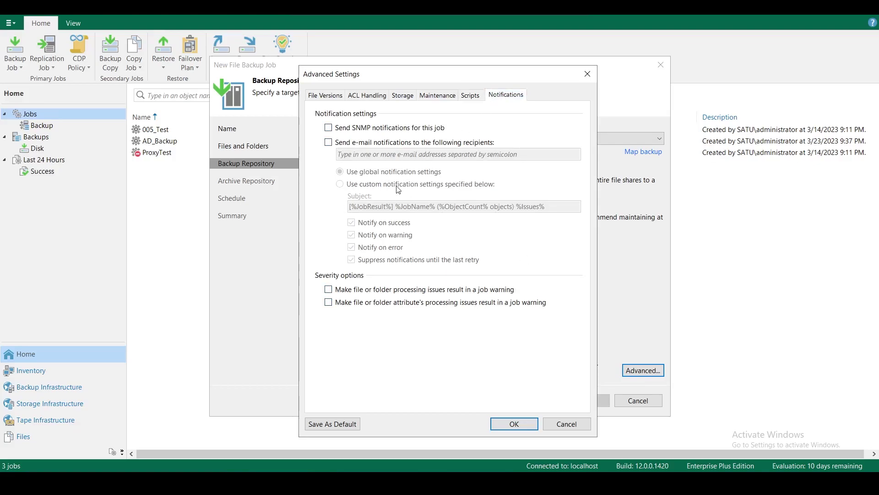
click(514, 423)
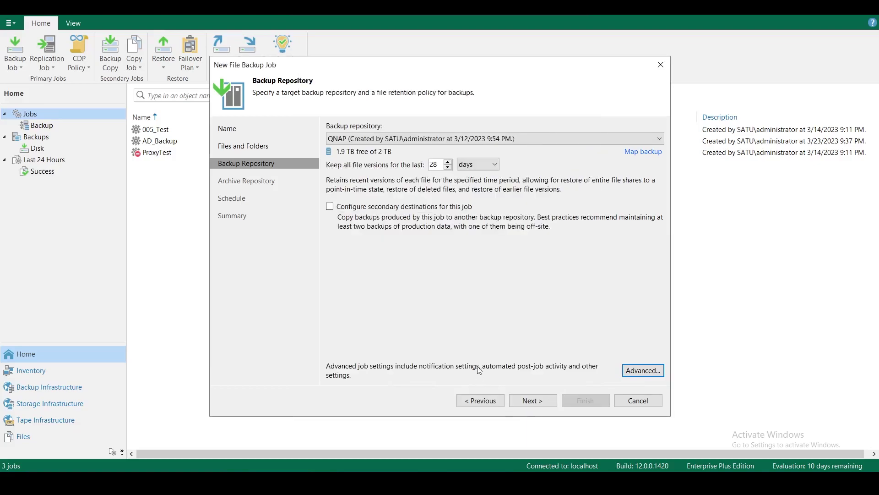
click(531, 400)
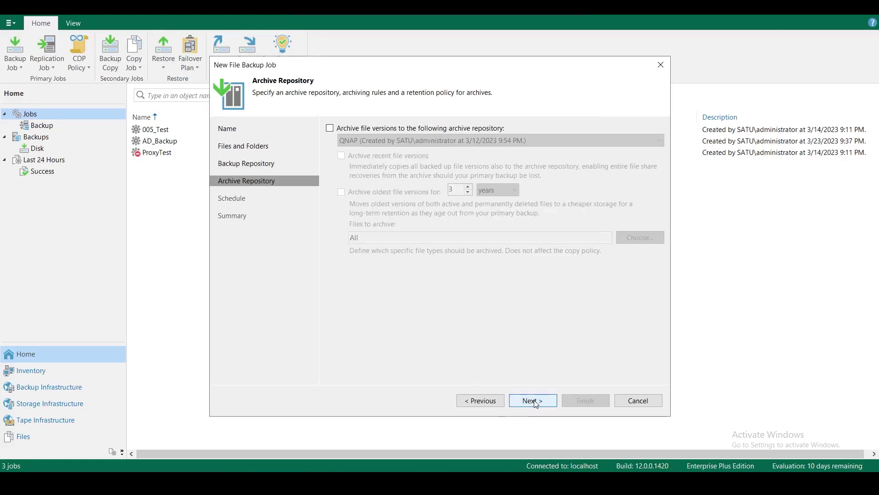
- Try out archiving recent and oldest file versions to the QNAP repository with 3 years of retention, and turn archiving off
click(329, 129)
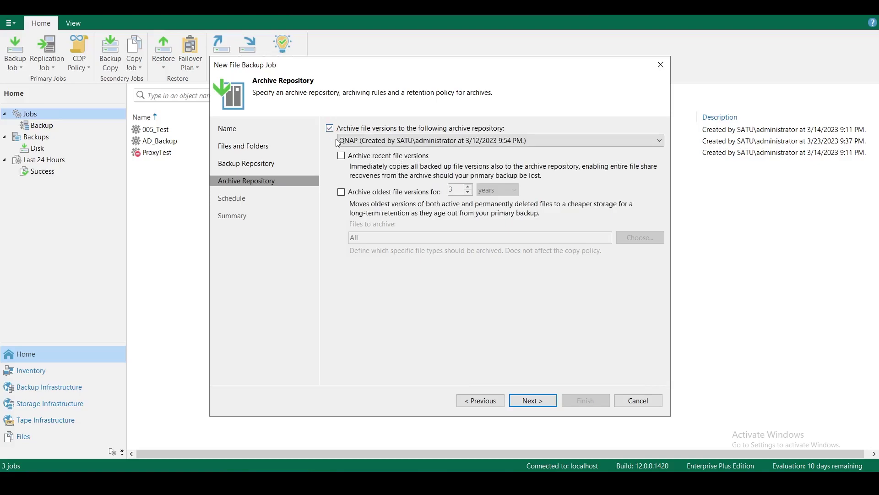
click(455, 140)
click(454, 152)
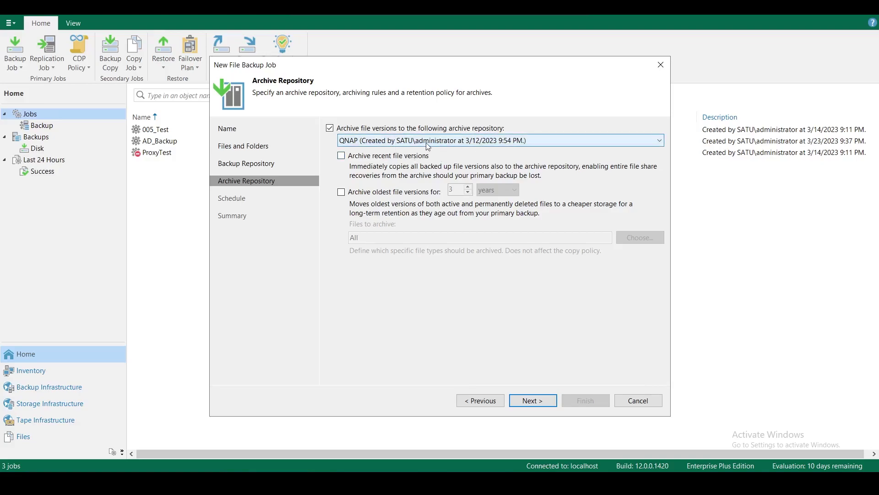
click(455, 143)
click(456, 147)
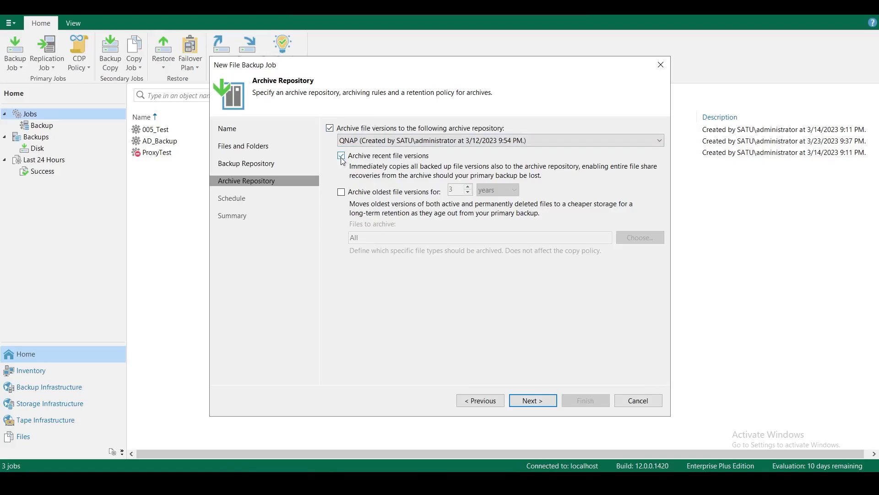
click(343, 193)
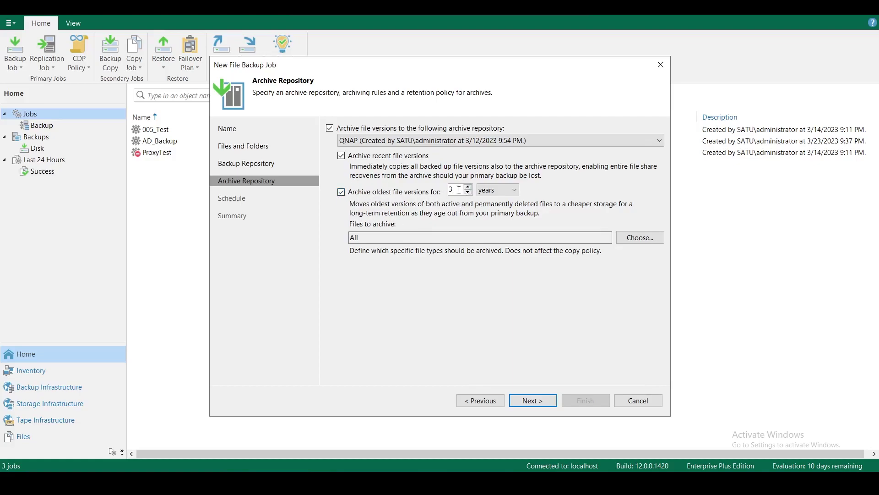
click(342, 193)
click(329, 129)
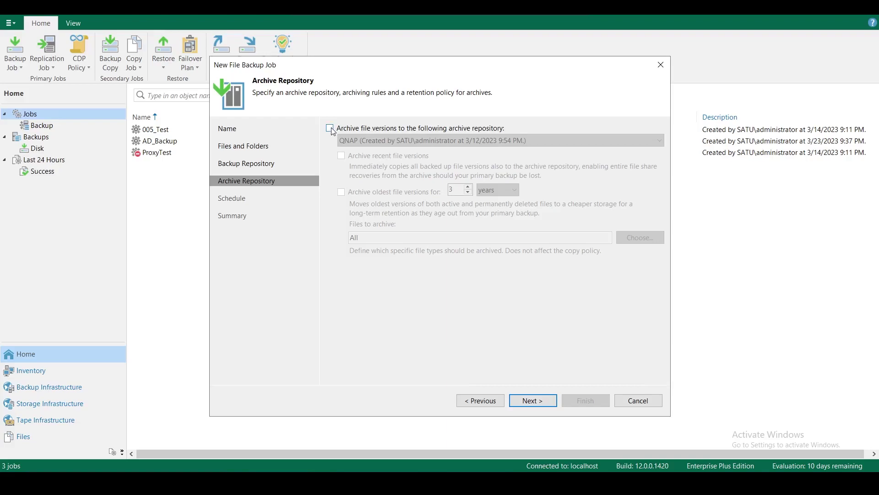
- Enable archiving of recent file versions to the Default Backup Repository and continue to the job schedule
click(330, 129)
click(341, 157)
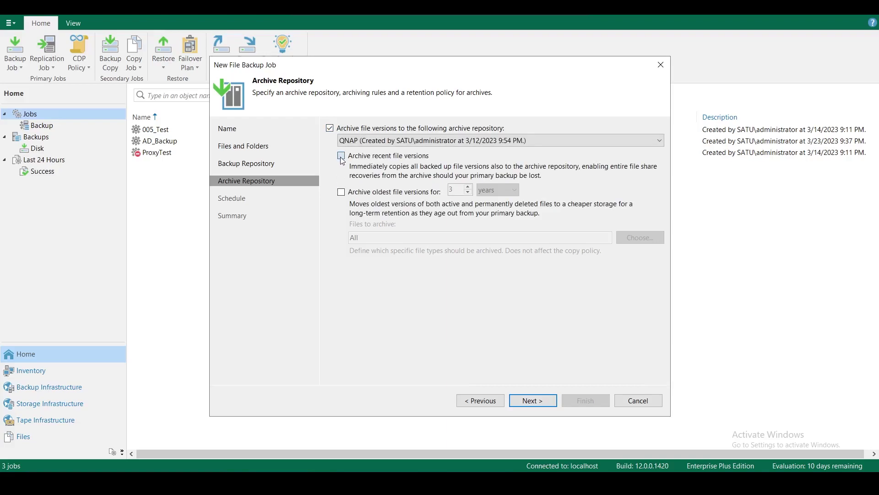
click(549, 401)
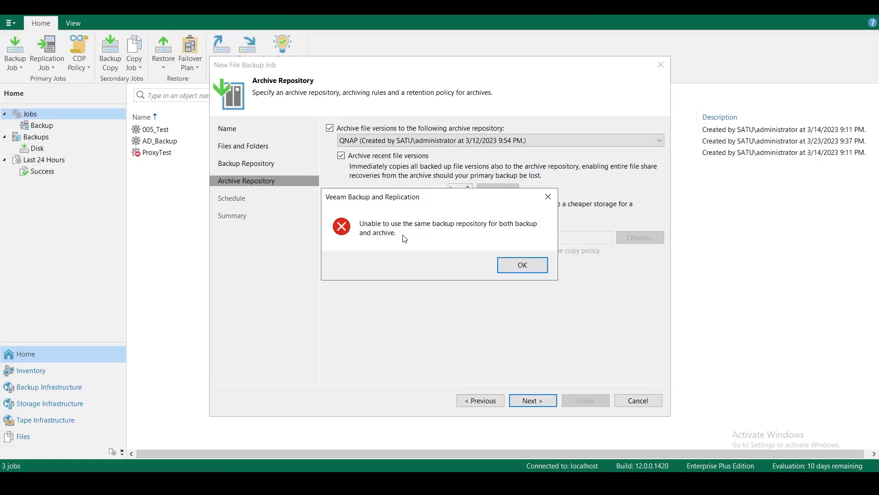
click(517, 269)
click(458, 140)
click(412, 161)
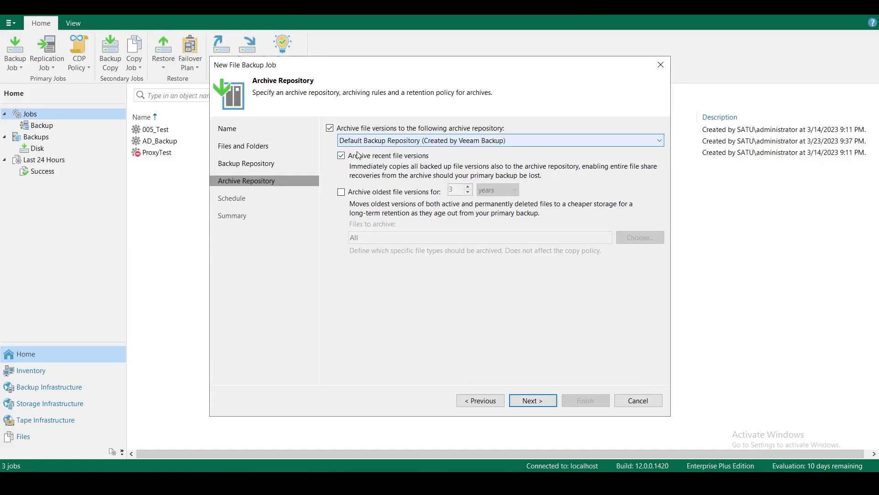
click(545, 406)
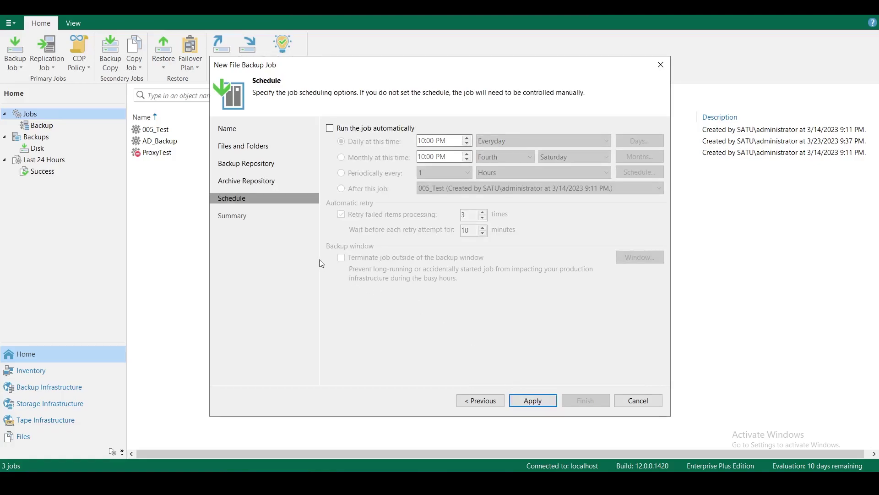
- Schedule the job to run automatically every day at 10:00 PM, apply the schedule, and finish creating the job
click(333, 131)
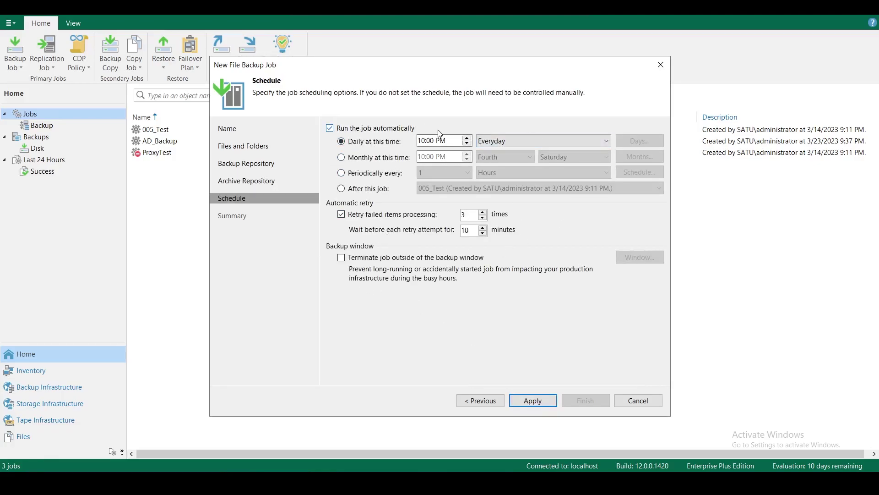
click(546, 404)
click(587, 401)
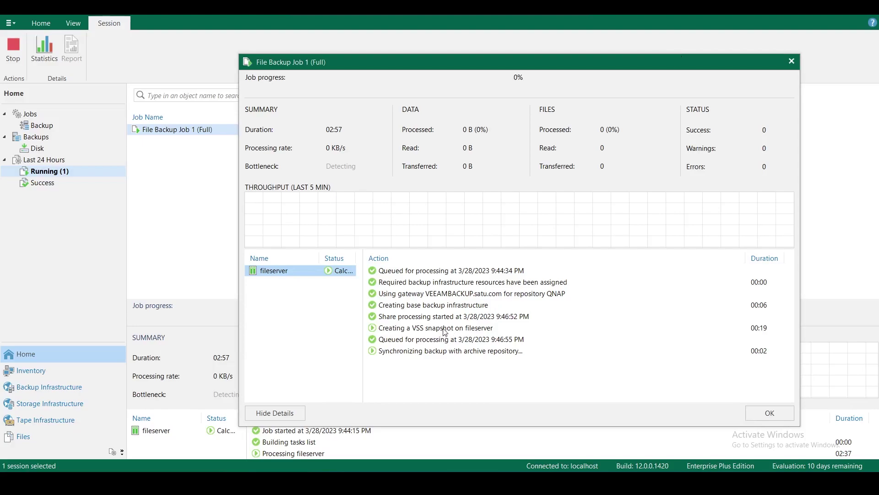
- Review the VSS snapshot and archive upload actions in File Backup Job 1's session details, and close the details
click(443, 328)
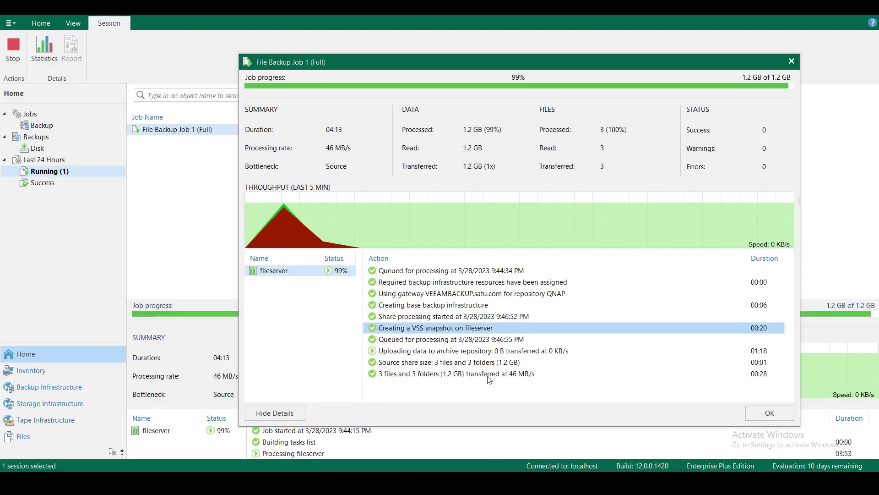
click(437, 354)
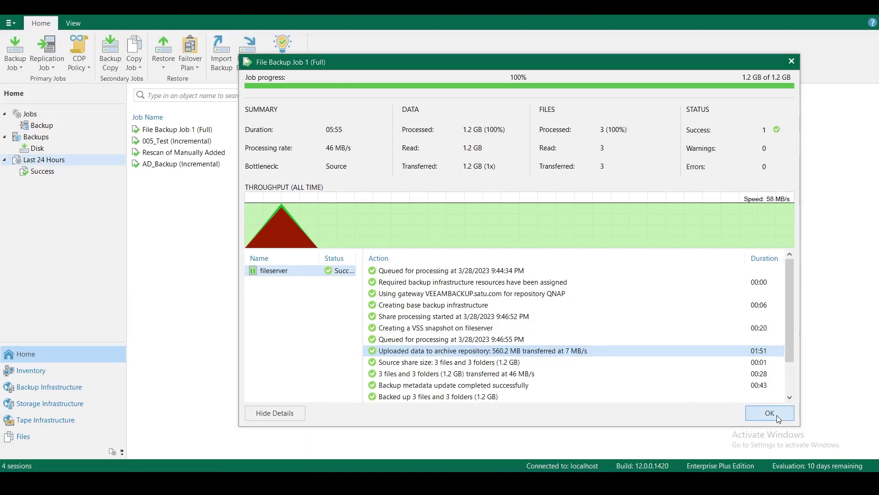
click(759, 410)
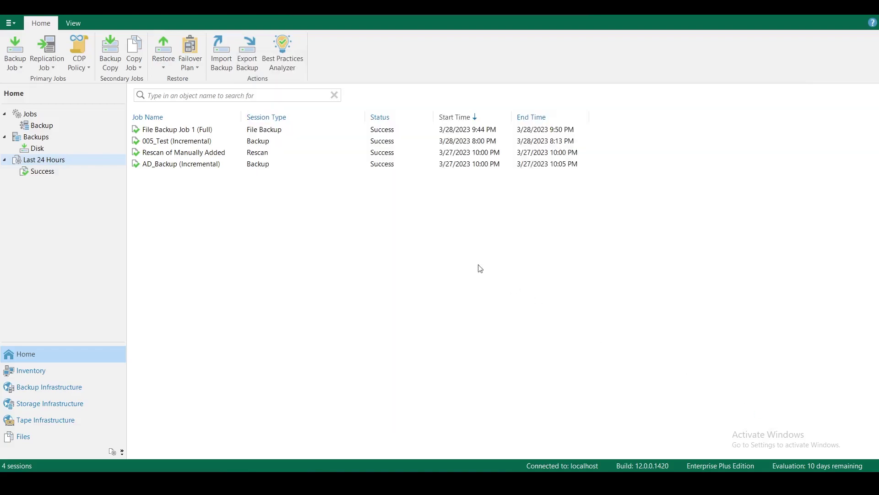
- Expand File Backup Job 1 among the disk backups and examine the restore options for its fileserver backup
click(36, 148)
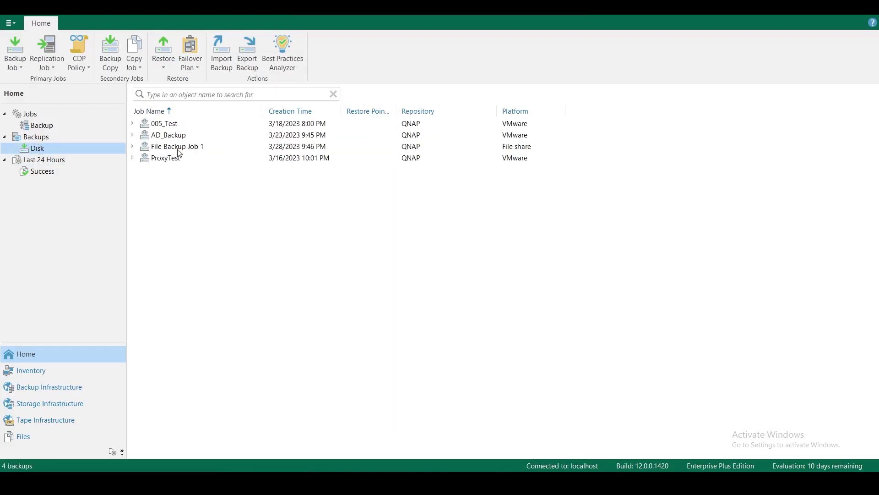
click(179, 149)
click(133, 147)
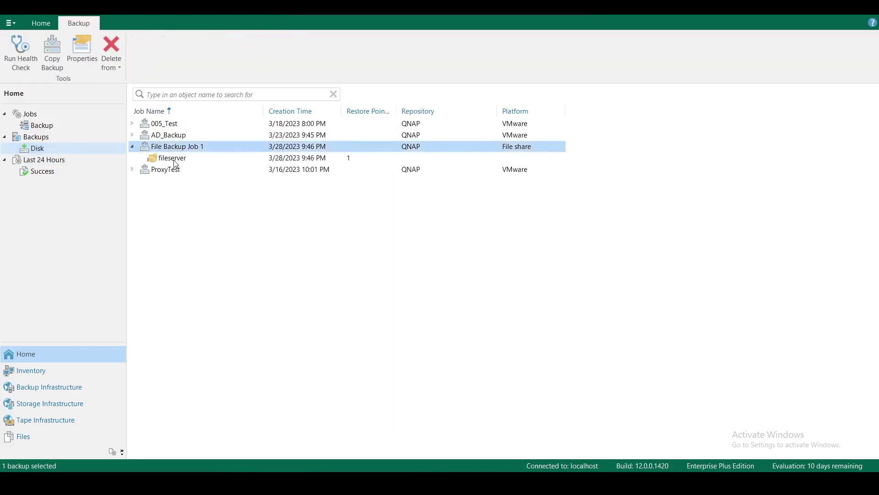
click(174, 160)
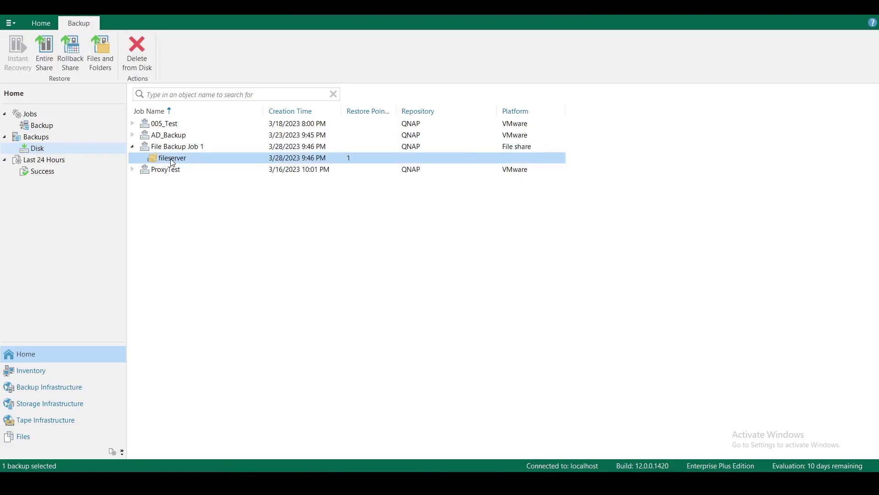
click(368, 253)
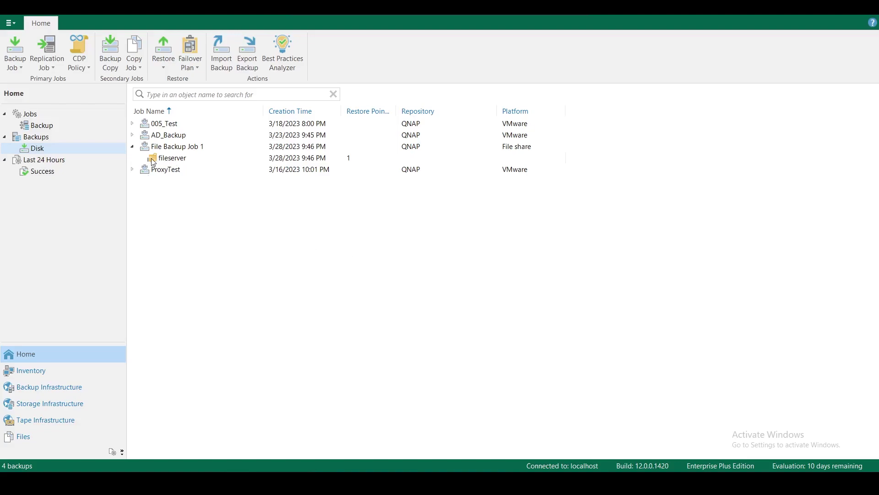
click(136, 154)
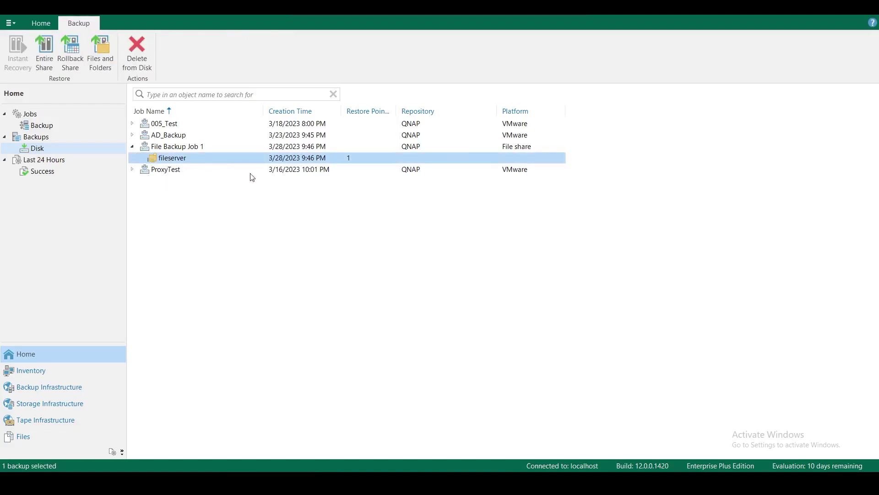
right_click(186, 162)
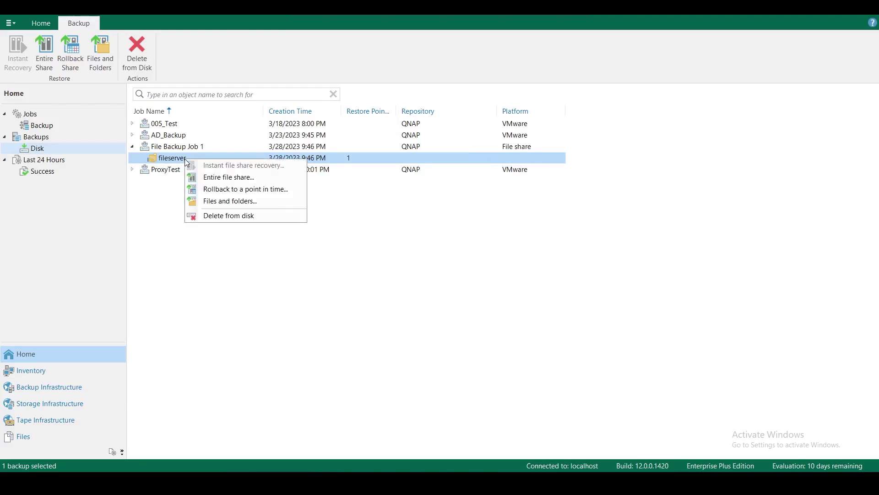
click(161, 210)
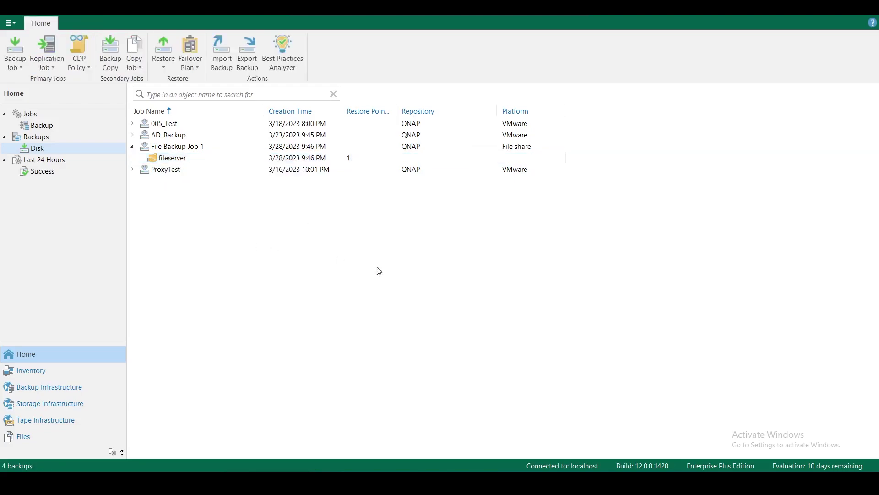